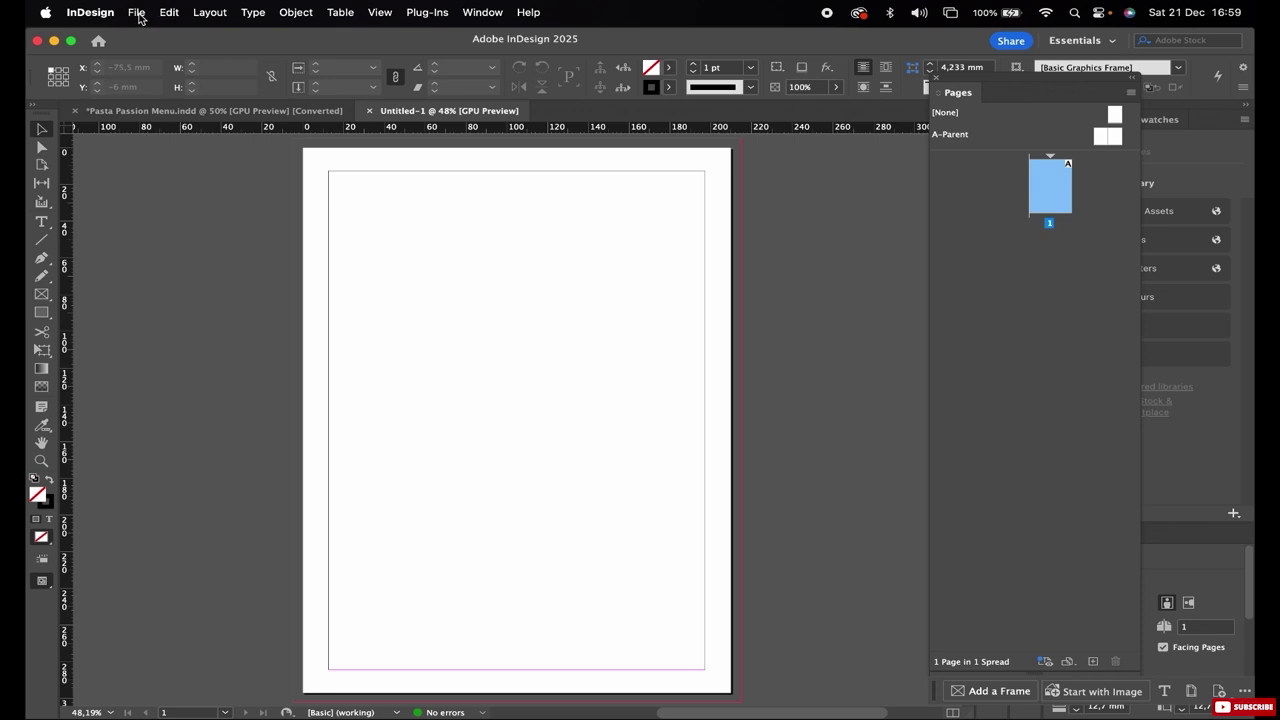
Place the pie photo at the top of the blank page, spanning the margins, about 184.6 mm wide and 123 mm high.
click(137, 13)
click(179, 242)
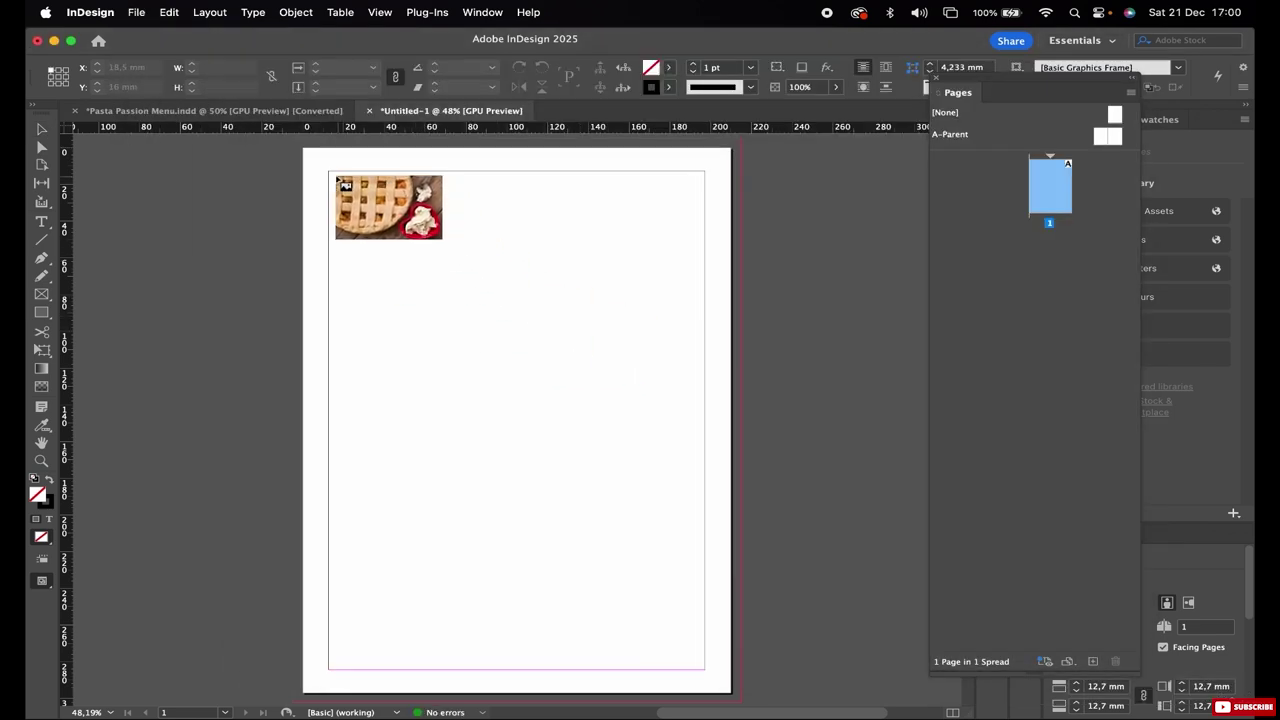
drag(329, 171, 706, 403)
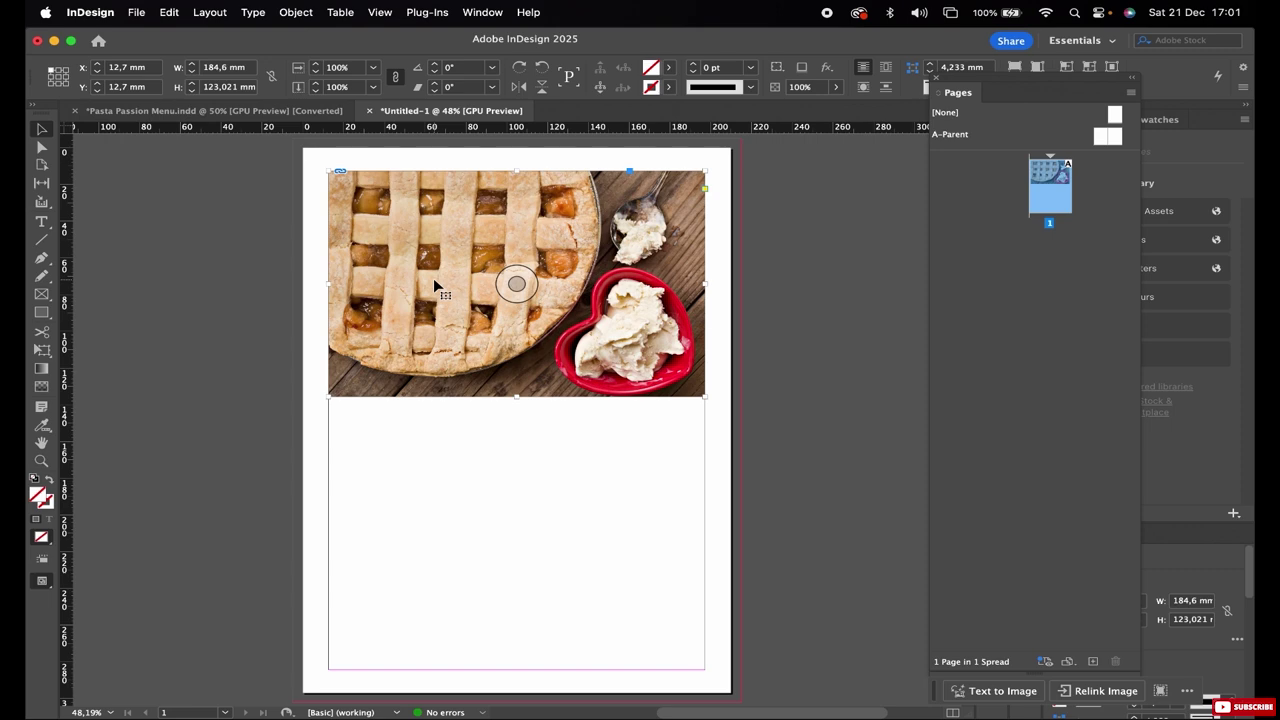
Display the spread of pages 2–3 in Pasta Passion Menu.indd and examine the list of its linked files.
click(180, 111)
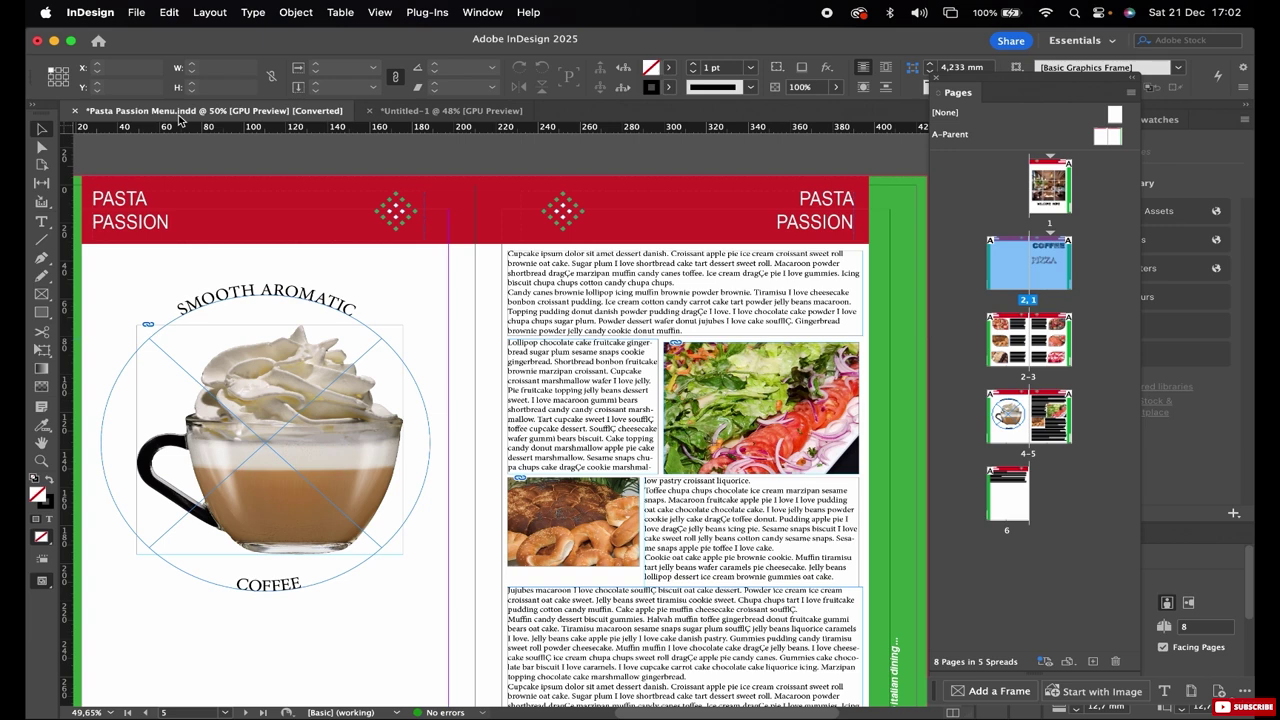
double_click(1040, 340)
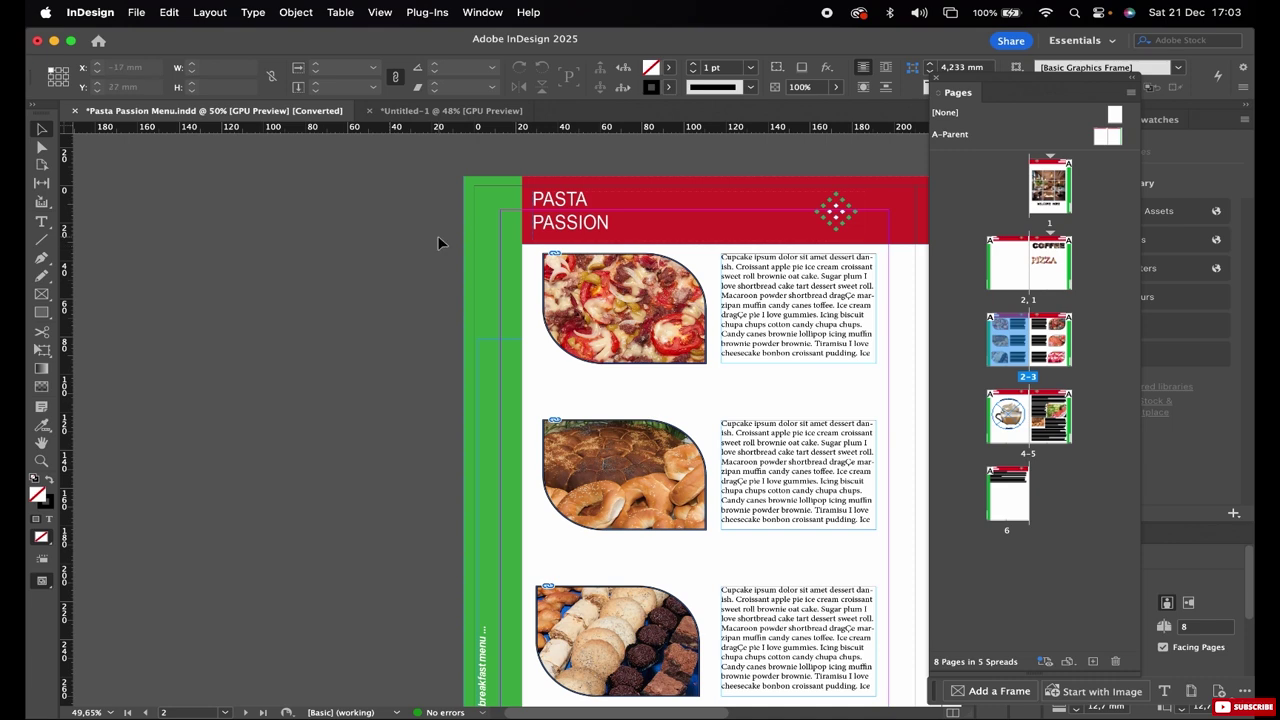
scroll(443, 242, right, 6)
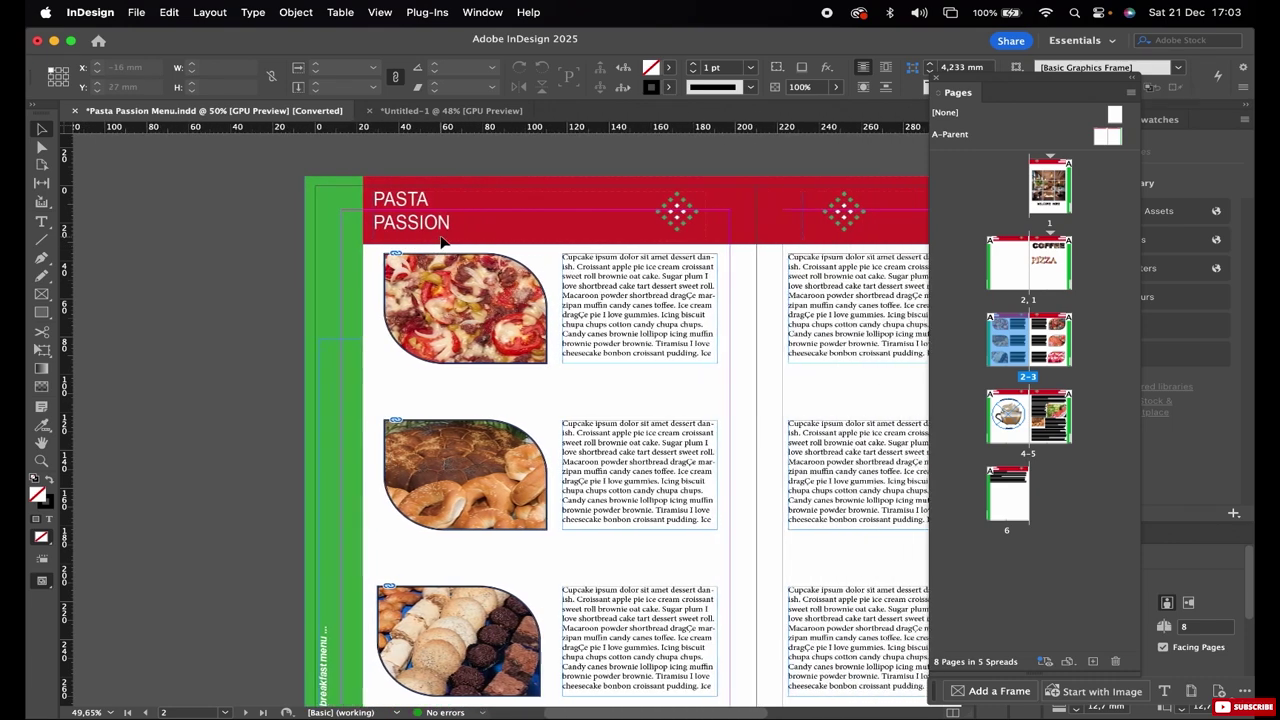
scroll(443, 242, right, 1)
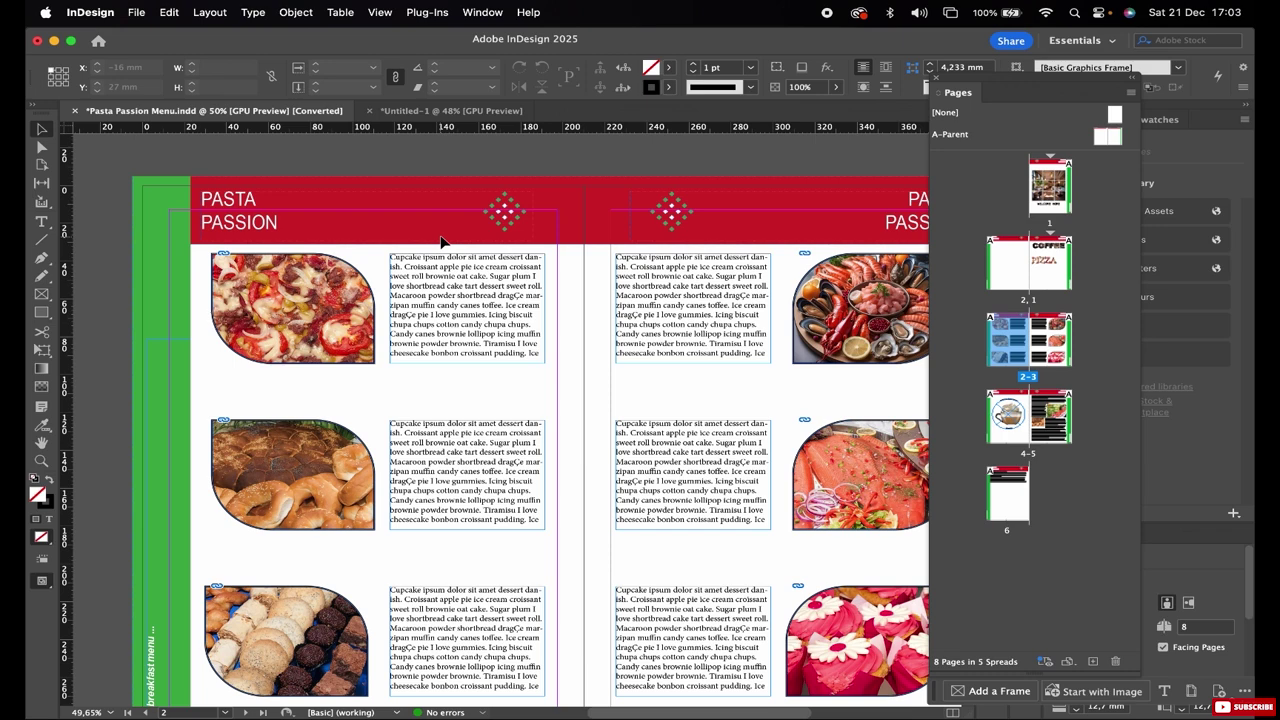
click(494, 17)
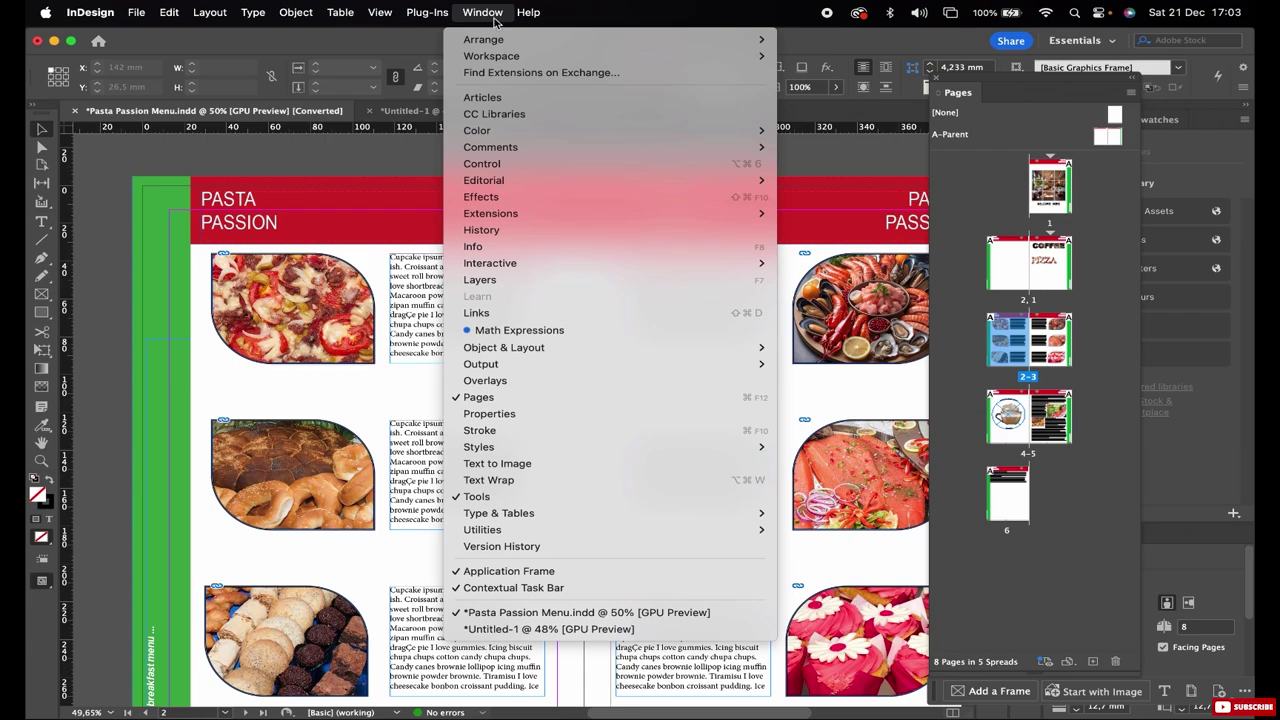
click(538, 315)
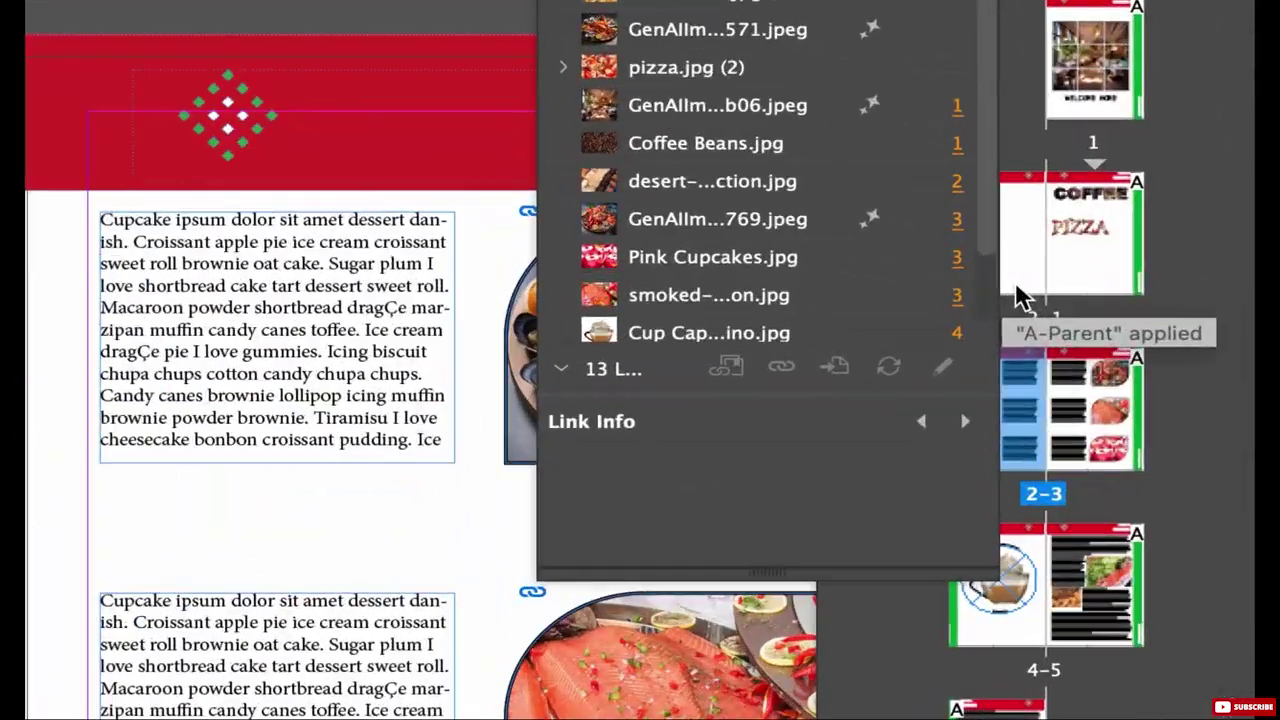
Open the linked pink cupcakes image on page 3 for editing in Adobe Photoshop 2025.
scroll(950, 272, down, 2)
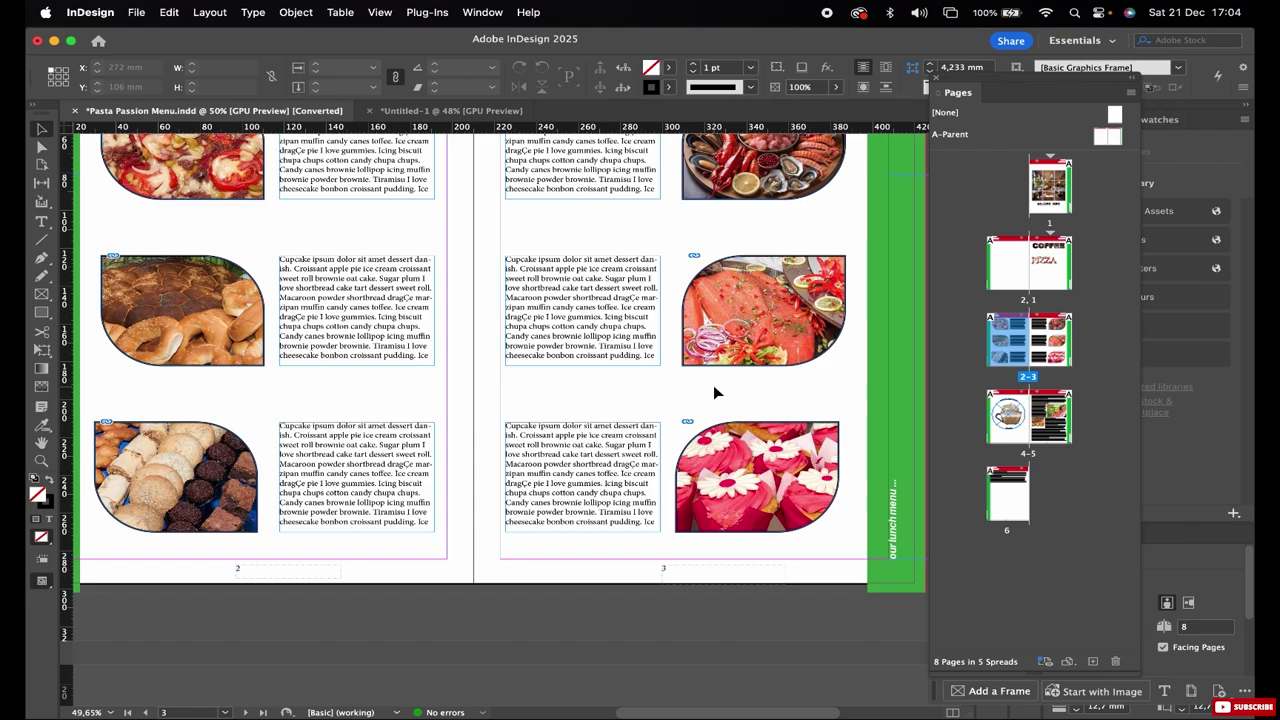
click(778, 452)
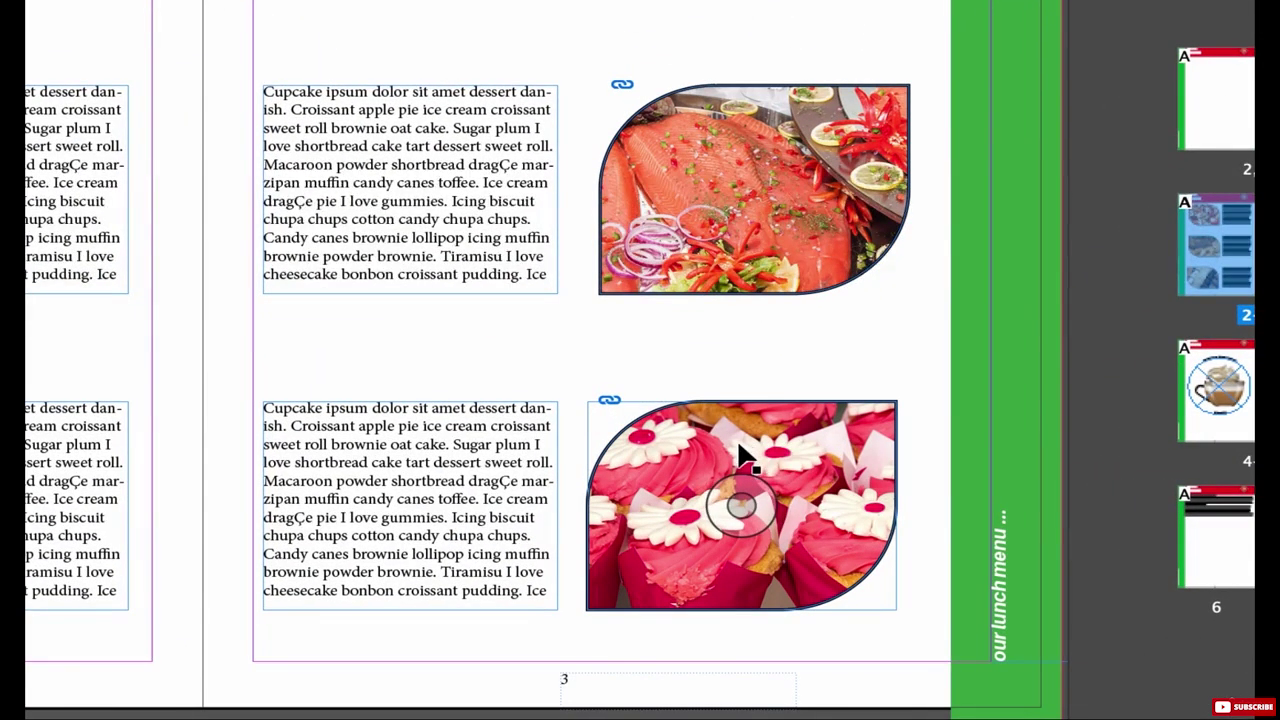
click(755, 446)
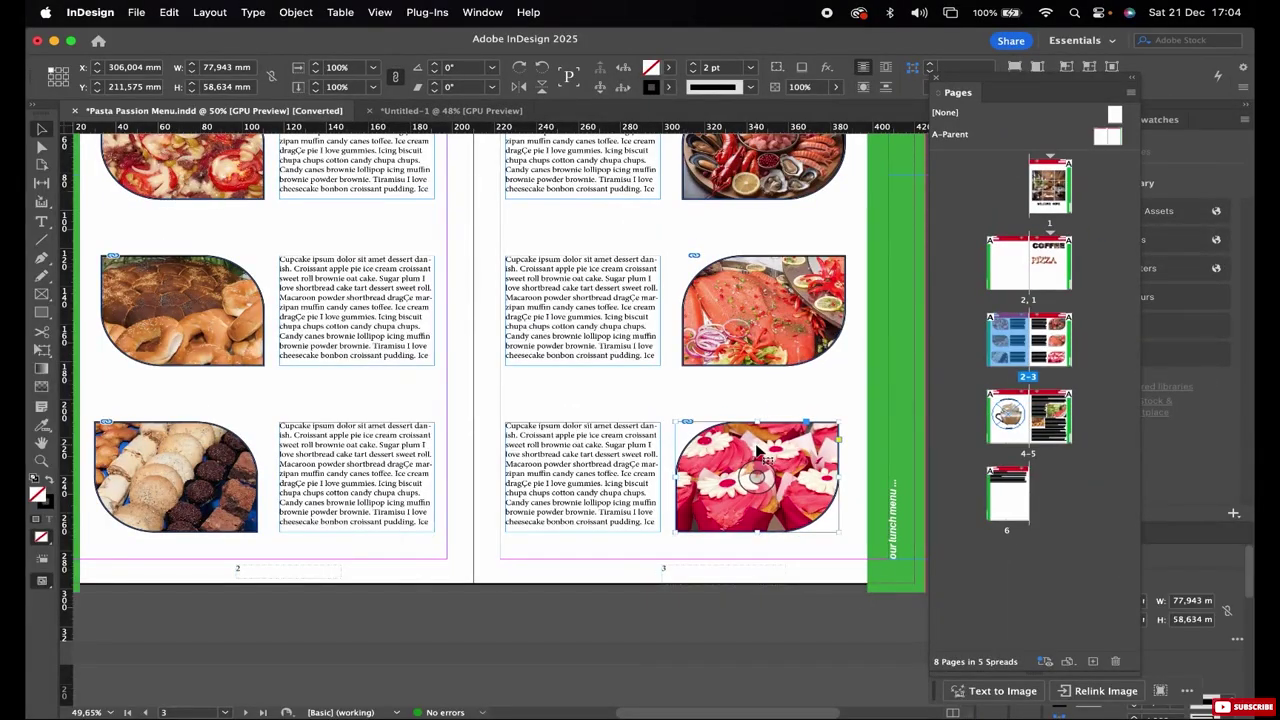
right_click(757, 452)
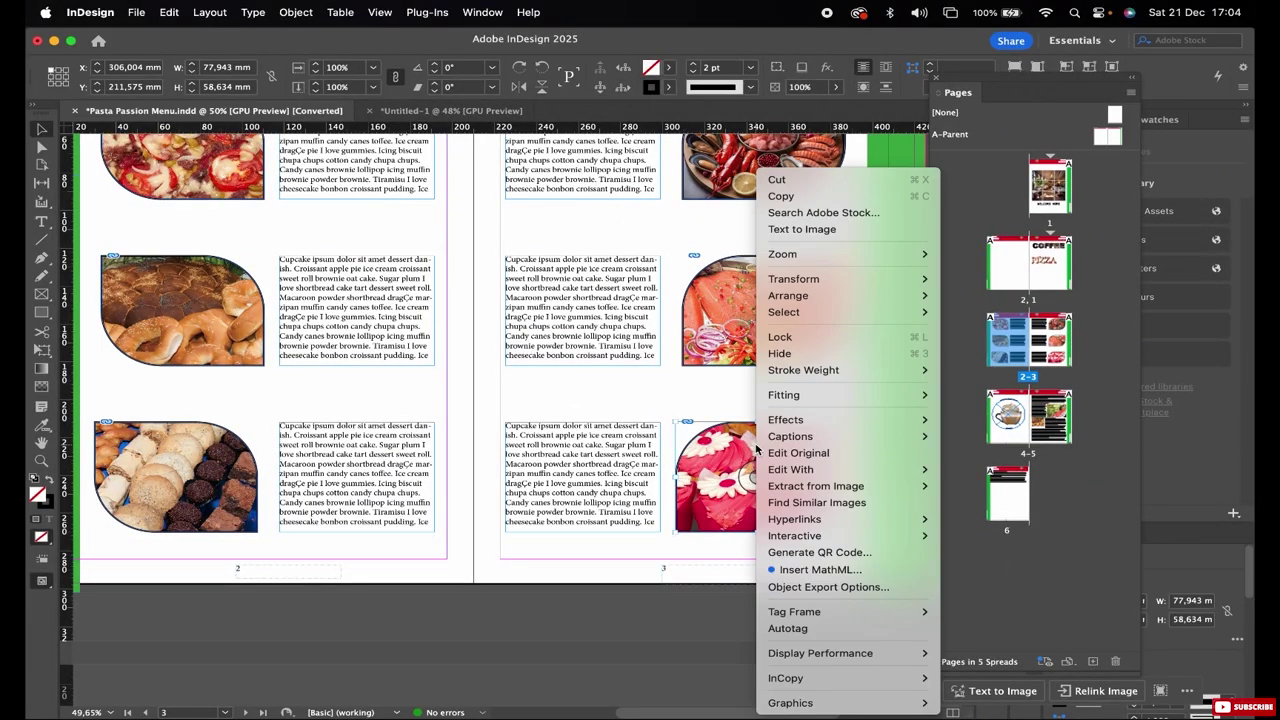
mouse_move(815, 472)
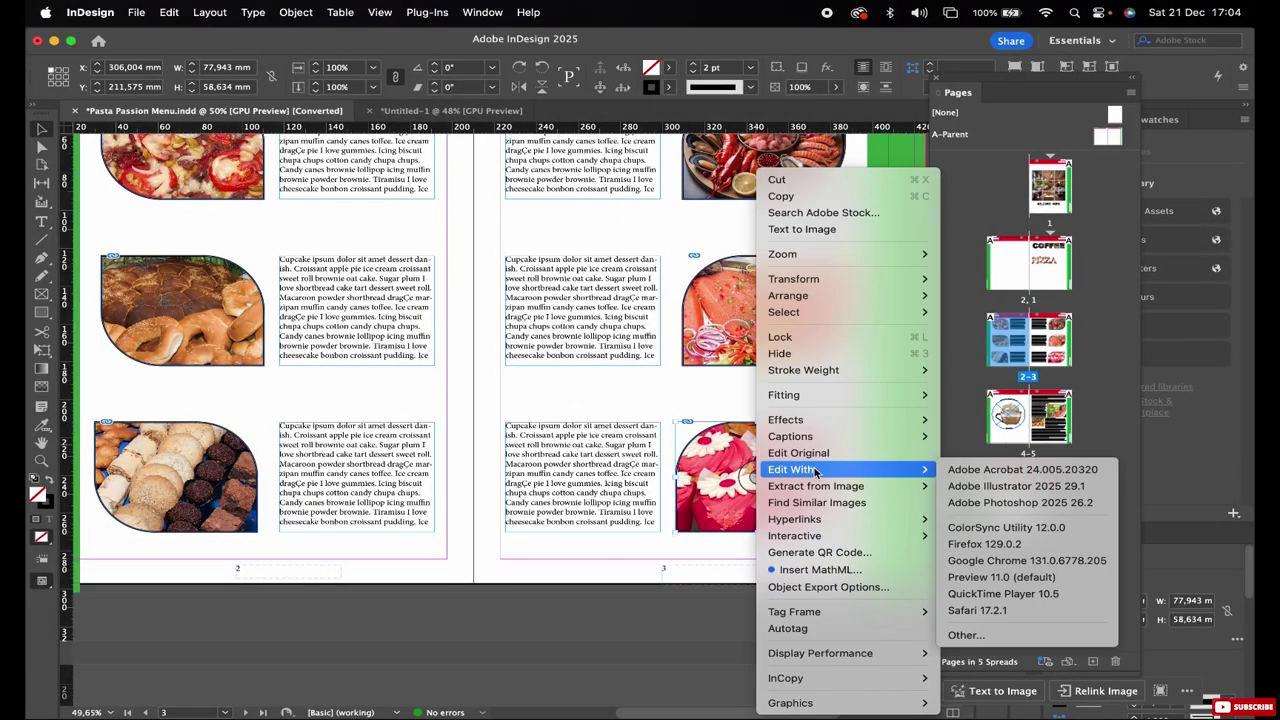
click(1003, 506)
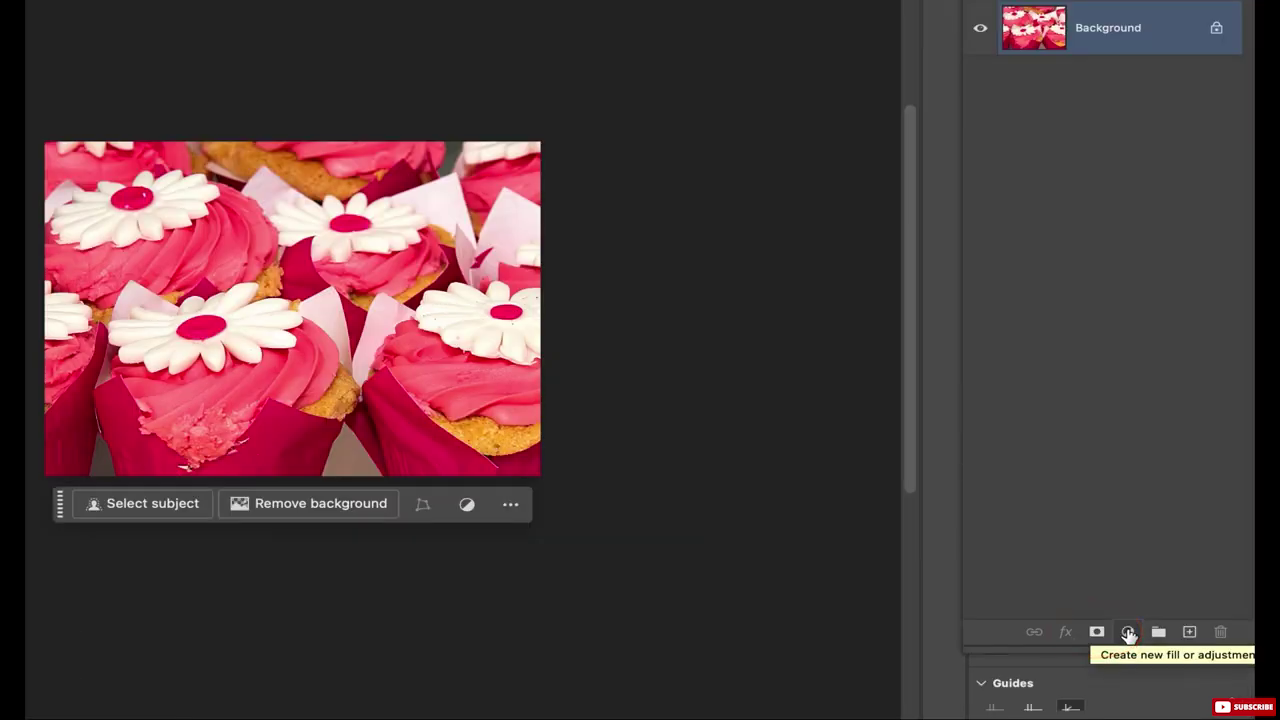
Add a Black & White adjustment layer above the cupcake photo and adjust its colour sliders to darken the frosting.
click(1128, 633)
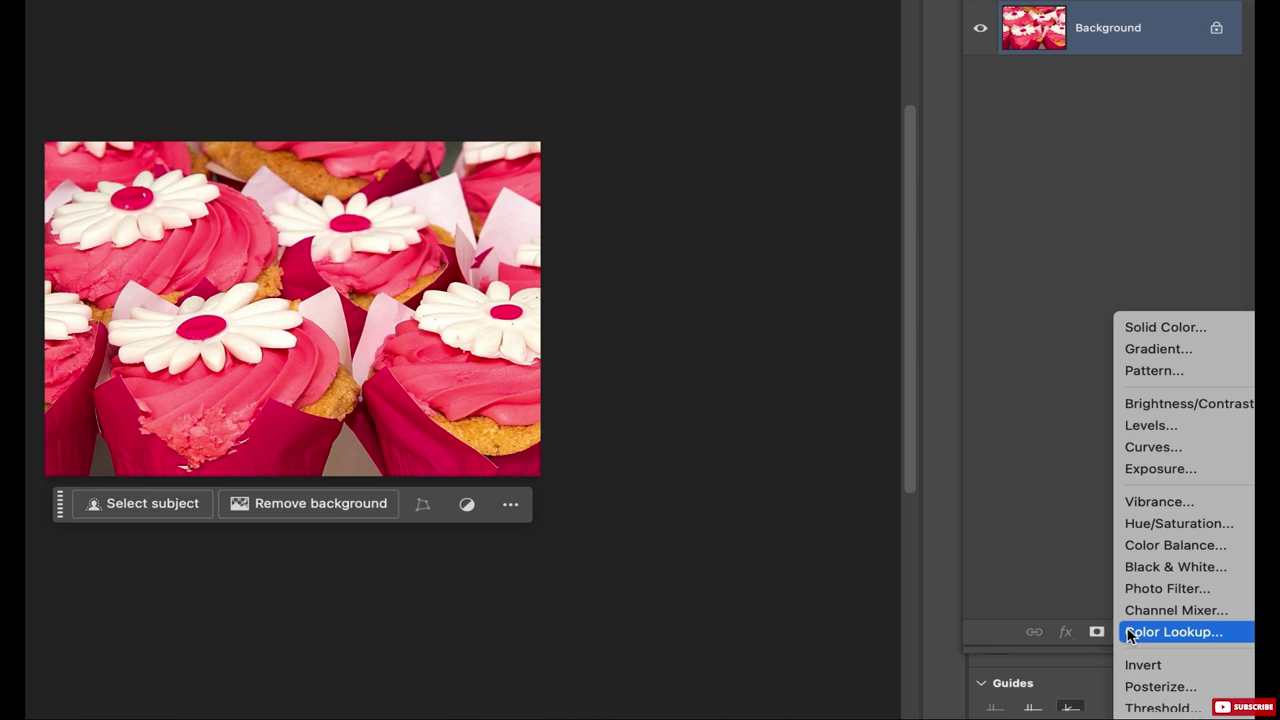
click(1154, 566)
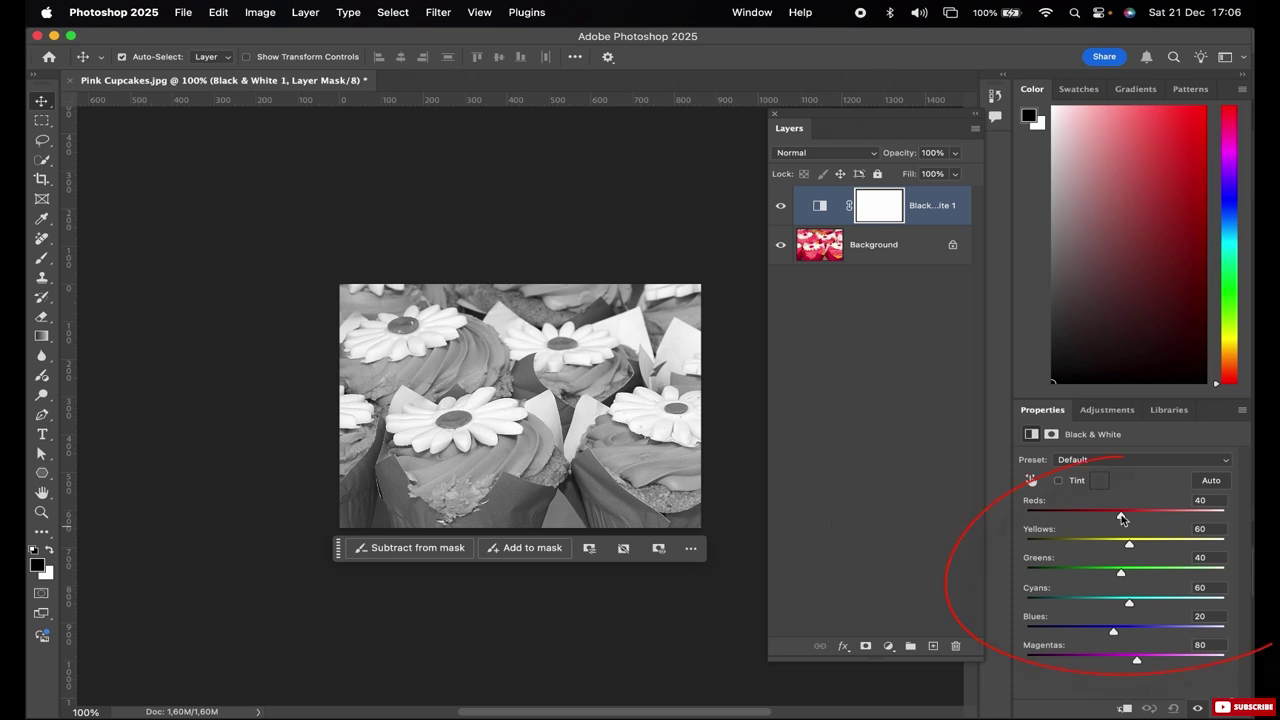
mouse_move(1121, 515)
mouse_down()
mouse_move(1084, 516)
mouse_move(1112, 516)
mouse_move(1100, 517)
mouse_move(1148, 548)
mouse_move(1105, 576)
mouse_move(1145, 576)
mouse_move(1143, 606)
mouse_move(1112, 634)
mouse_move(1161, 662)
mouse_move(1145, 662)
mouse_up()
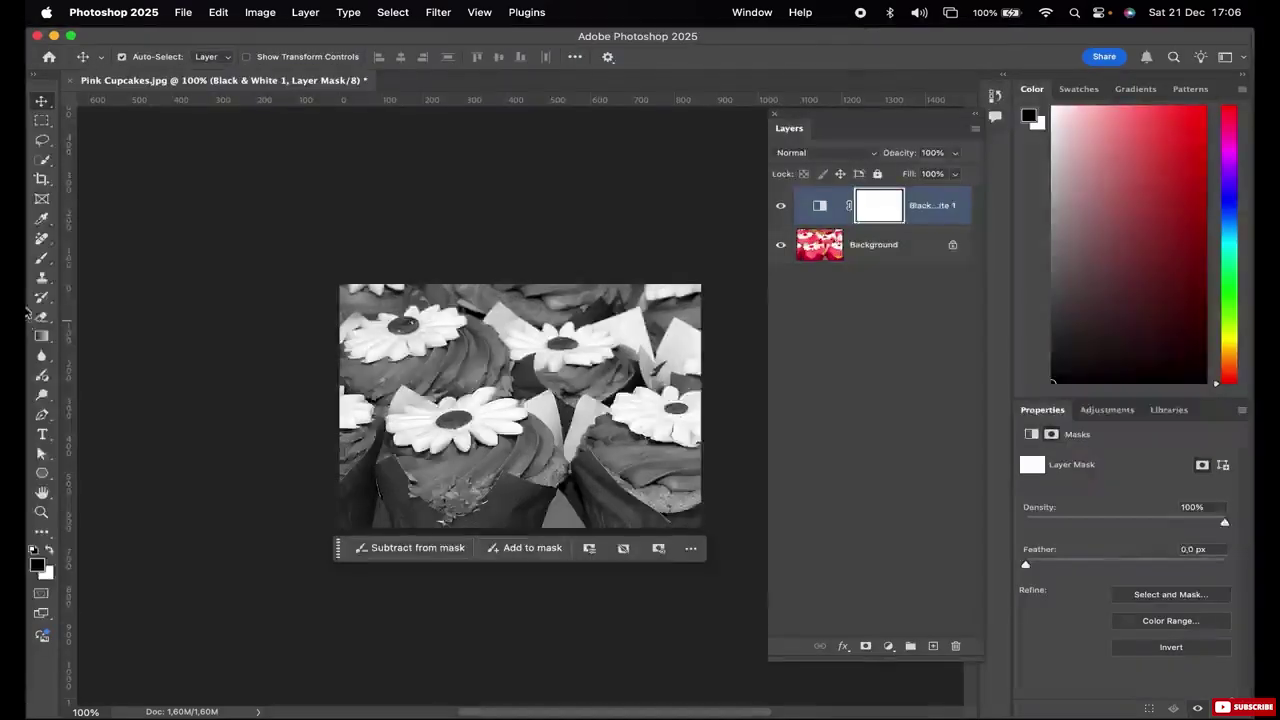
Paint black on the Black & White layer's mask with a size 40 brush to restore colour to the front cupcake.
click(41, 258)
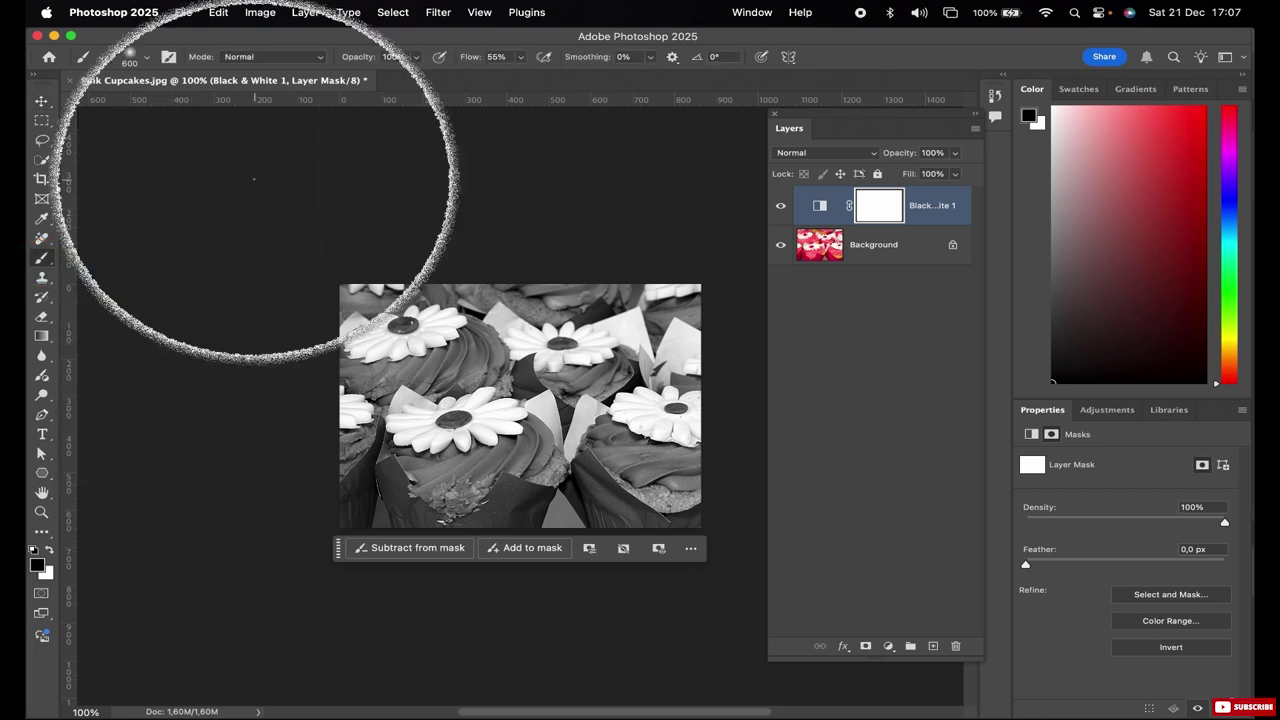
key(bracketleft)
key(bracketleft)
key(bracketleft)
key(bracketleft)
key(bracketleft)
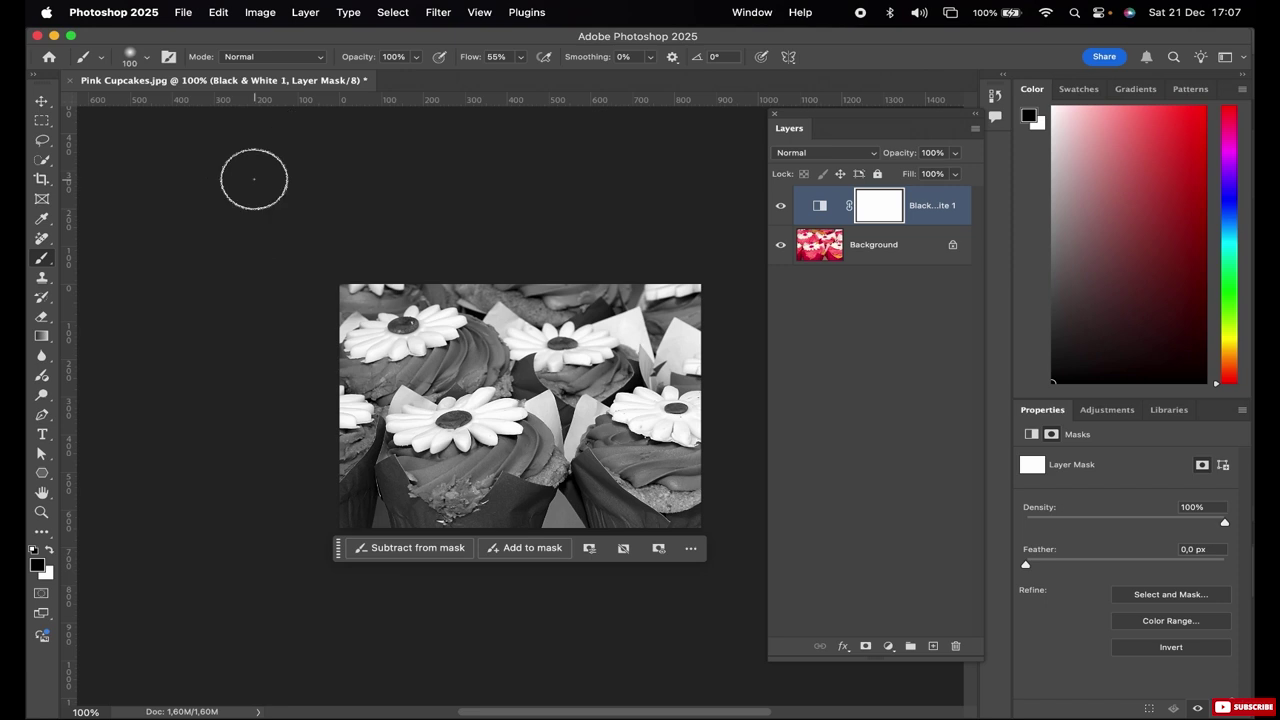
key(bracketleft)
key(bracketleft)
key(bracketleft)
key(bracketleft)
key(bracketleft)
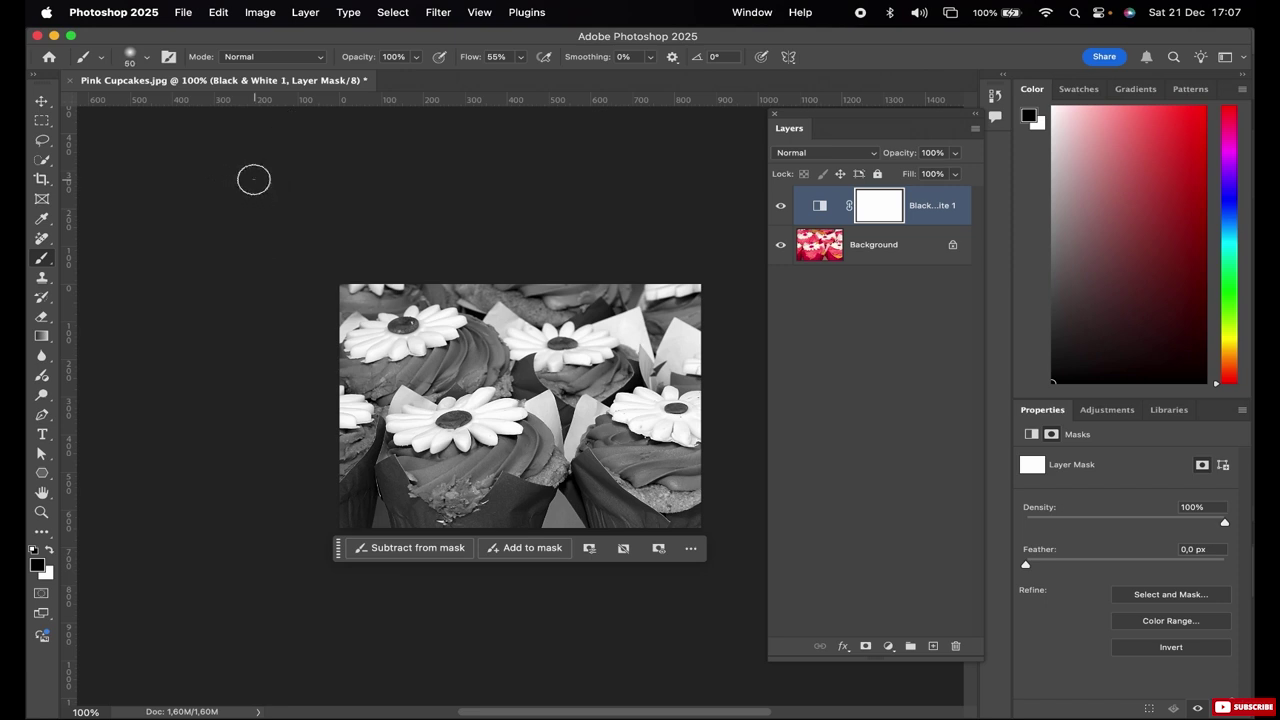
key(bracketleft)
key(bracketleft)
mouse_move(460, 418)
mouse_down()
mouse_move(498, 436)
mouse_move(391, 427)
mouse_move(397, 405)
mouse_move(418, 392)
mouse_move(455, 417)
mouse_move(510, 408)
mouse_move(485, 435)
mouse_move(385, 449)
mouse_move(410, 474)
mouse_move(475, 450)
mouse_move(404, 451)
mouse_move(451, 482)
mouse_move(470, 481)
mouse_move(440, 471)
mouse_move(484, 463)
mouse_move(457, 471)
mouse_move(465, 482)
mouse_move(442, 496)
mouse_move(419, 478)
mouse_move(457, 508)
mouse_move(509, 456)
mouse_move(465, 483)
mouse_up()
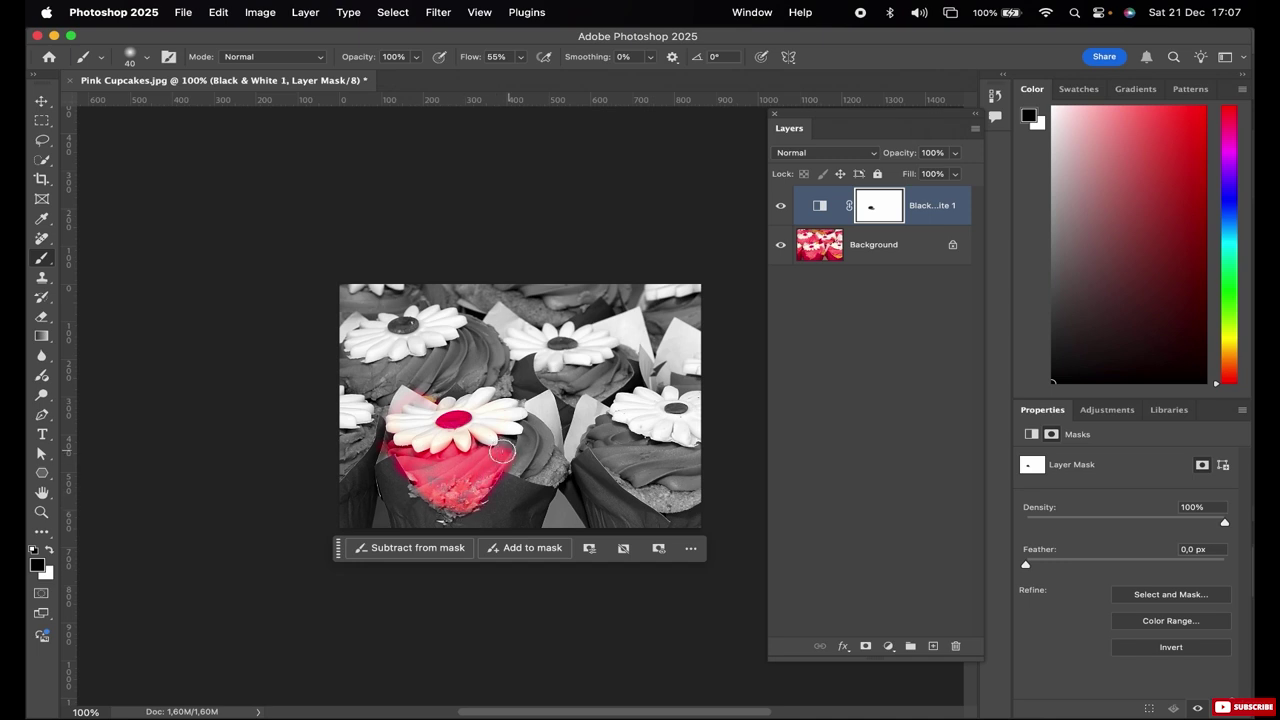
drag(512, 440, 553, 474)
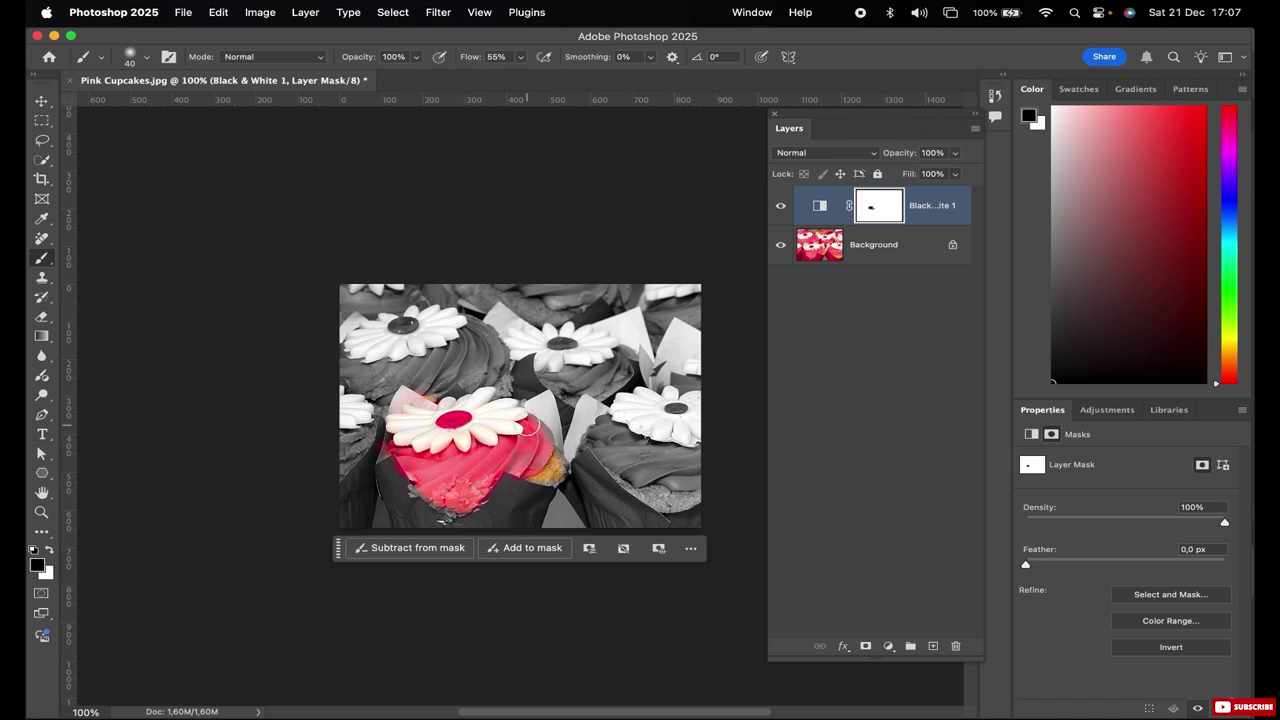
drag(562, 470, 464, 469)
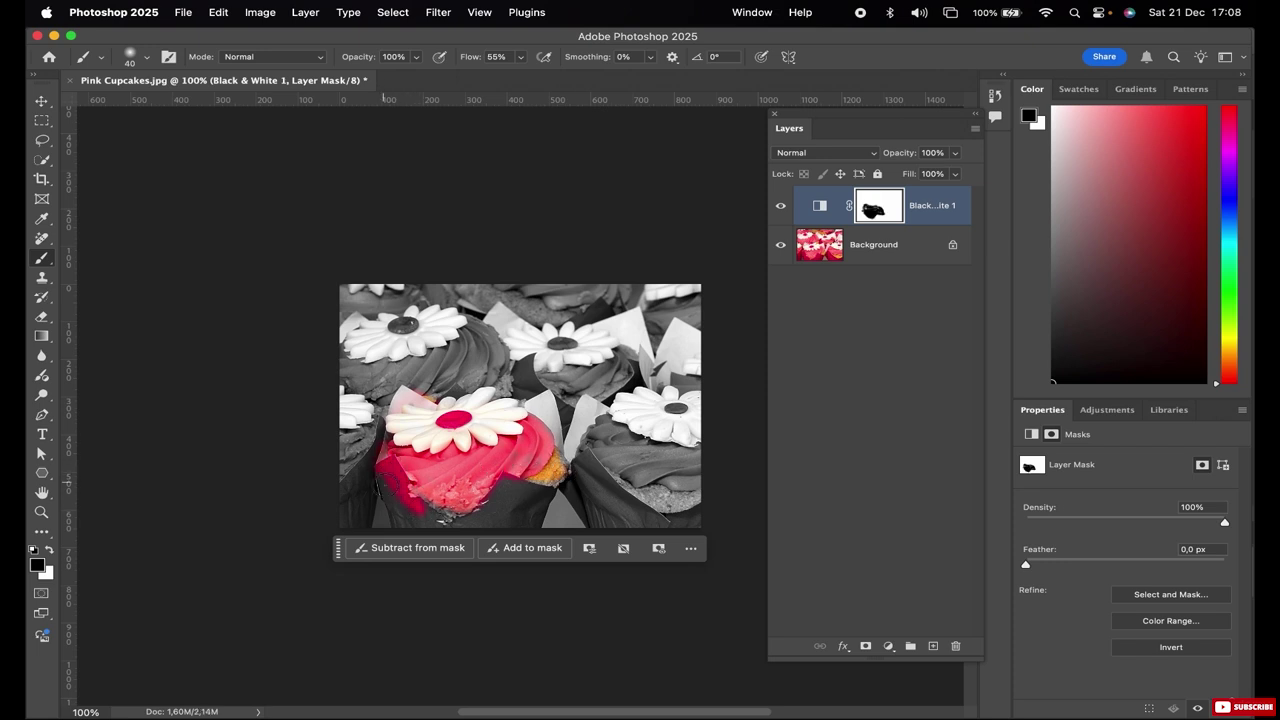
mouse_move(463, 526)
mouse_down()
mouse_move(436, 519)
mouse_move(474, 504)
mouse_move(508, 505)
mouse_move(497, 512)
mouse_move(513, 518)
mouse_move(539, 487)
mouse_move(518, 515)
mouse_up()
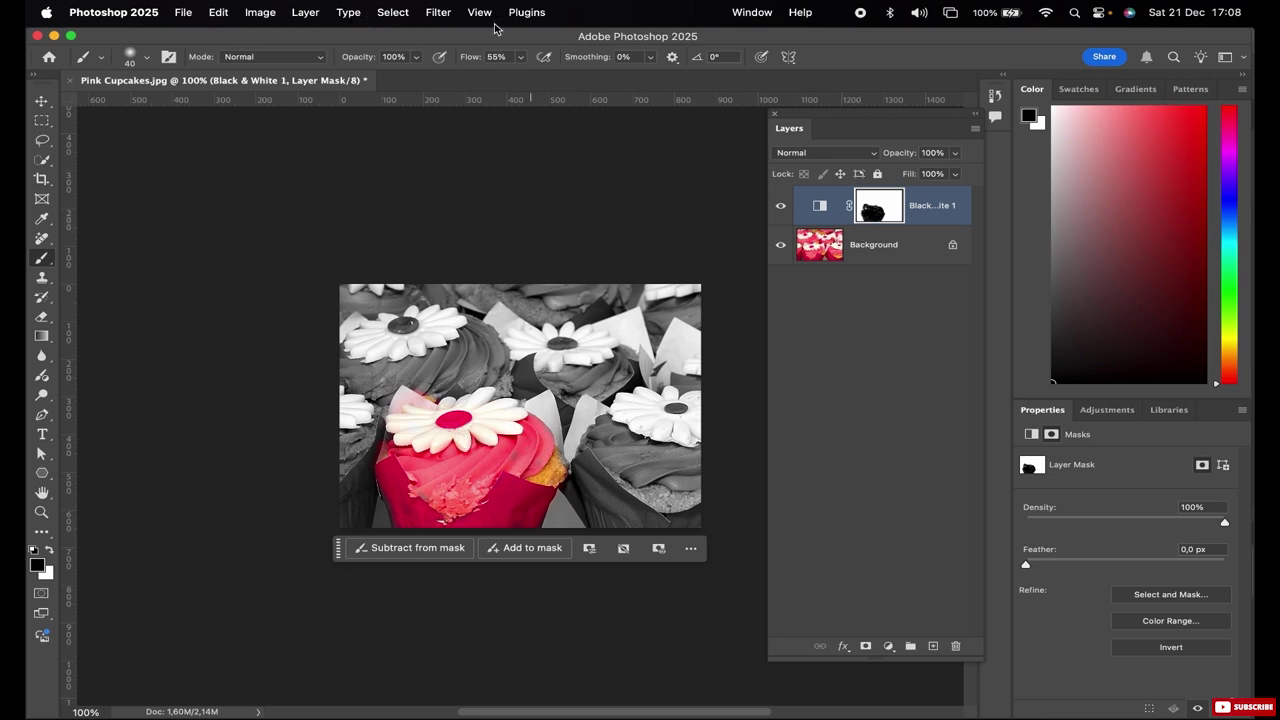
Flatten the cupcake image into a single layer and save it over the original file.
click(301, 14)
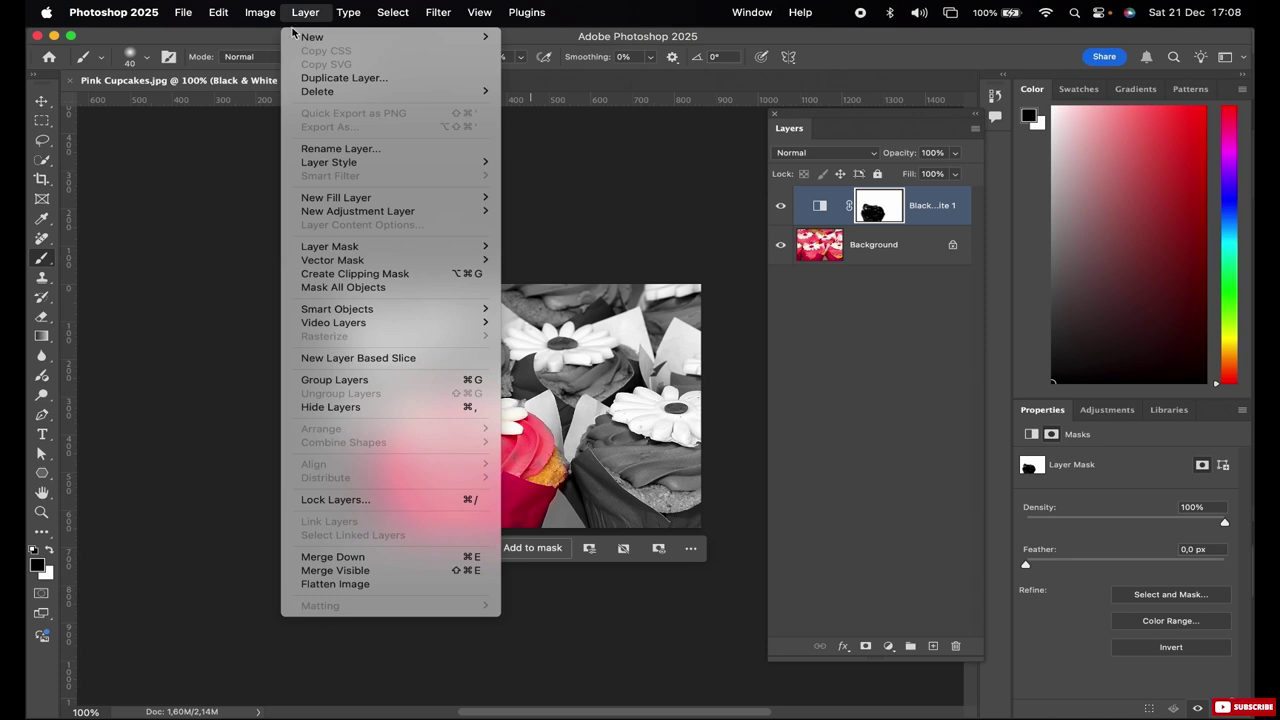
click(386, 588)
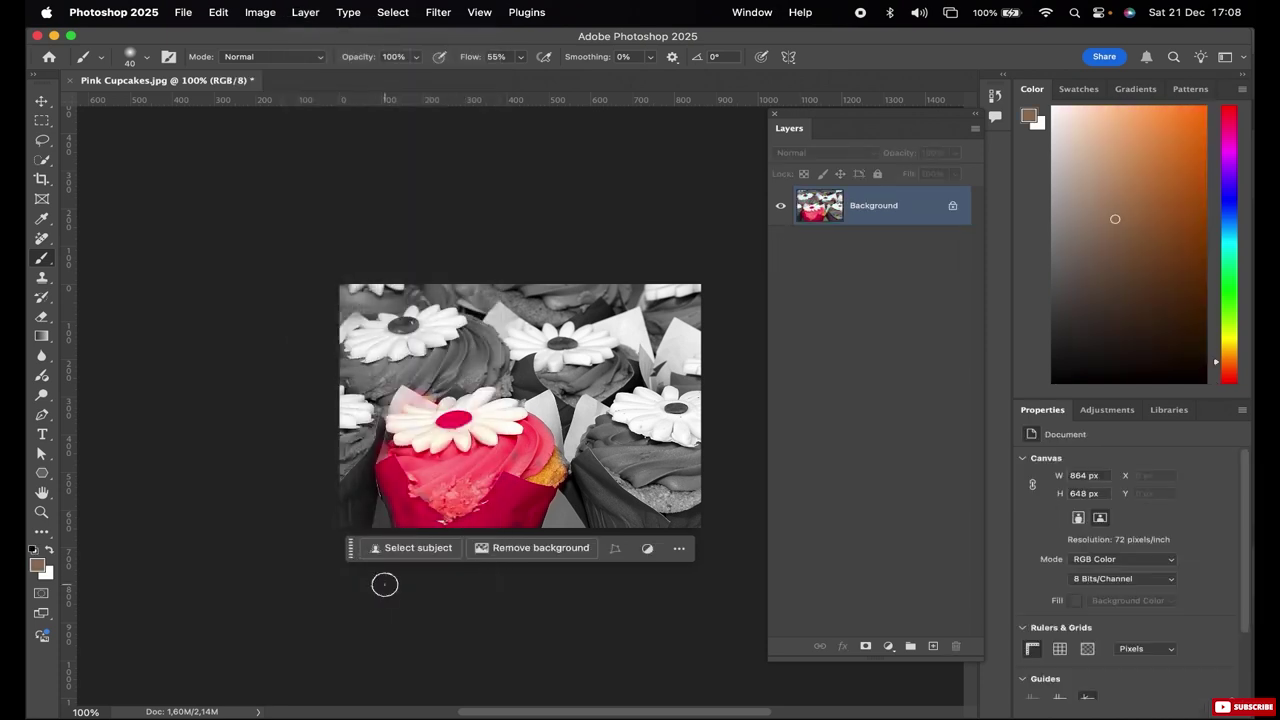
click(184, 14)
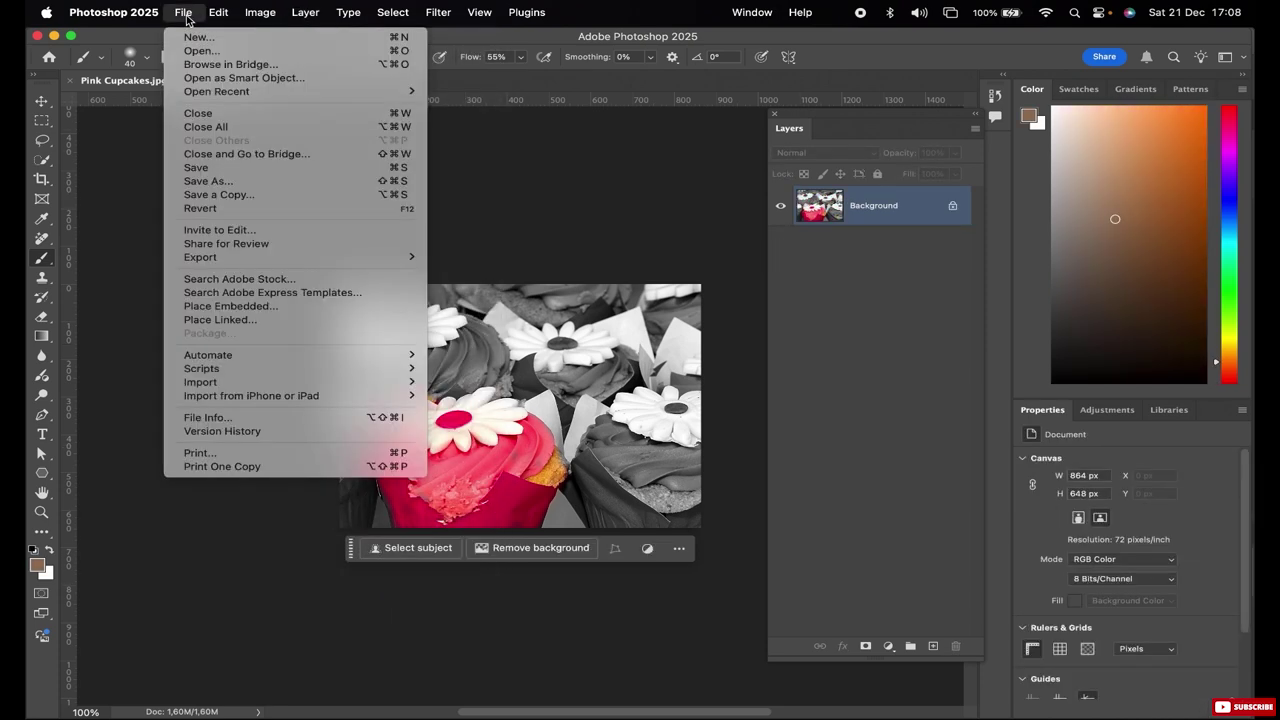
click(208, 170)
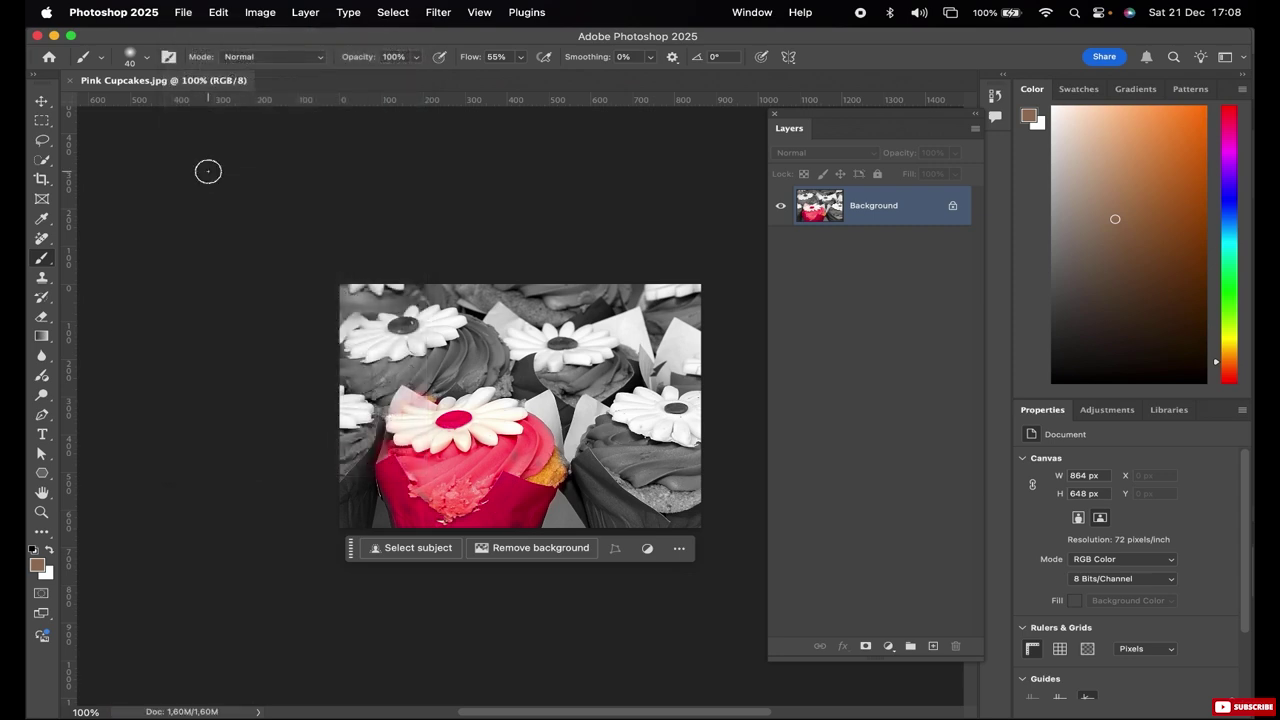
Switch back to InDesign and insert 1 page after page 6 using the A-Parent.
key(super+Tab)
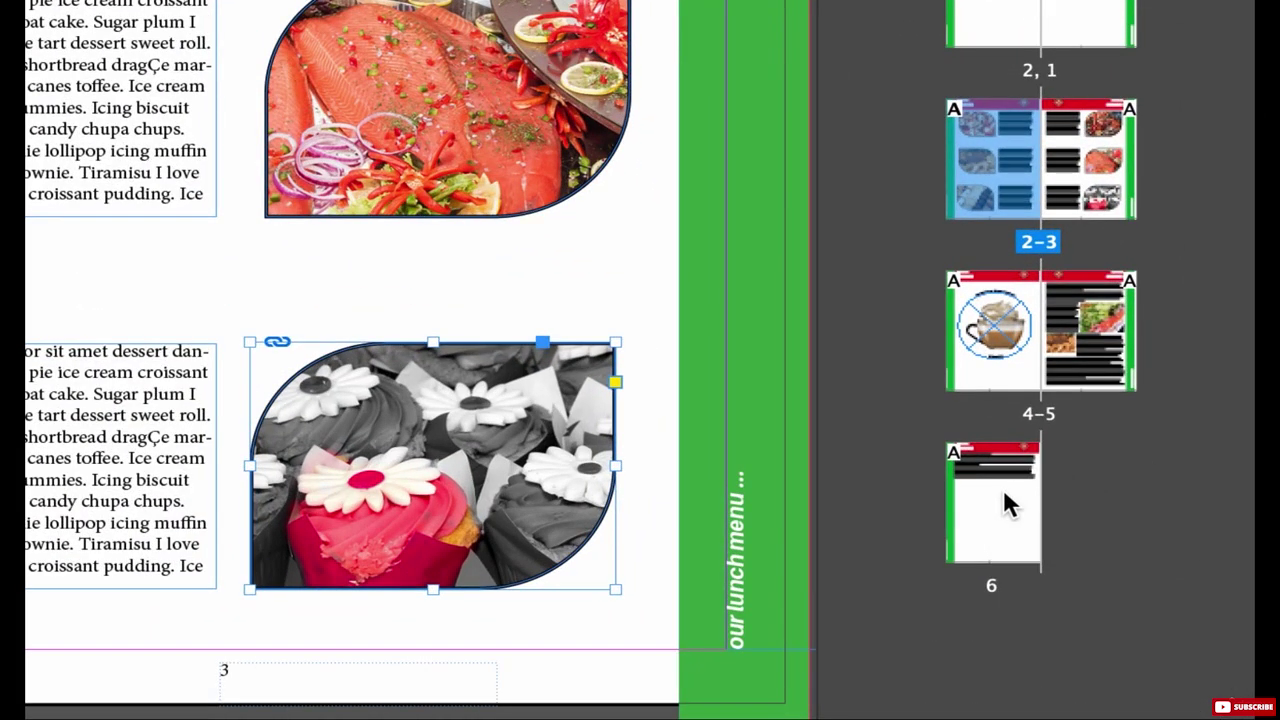
click(1011, 487)
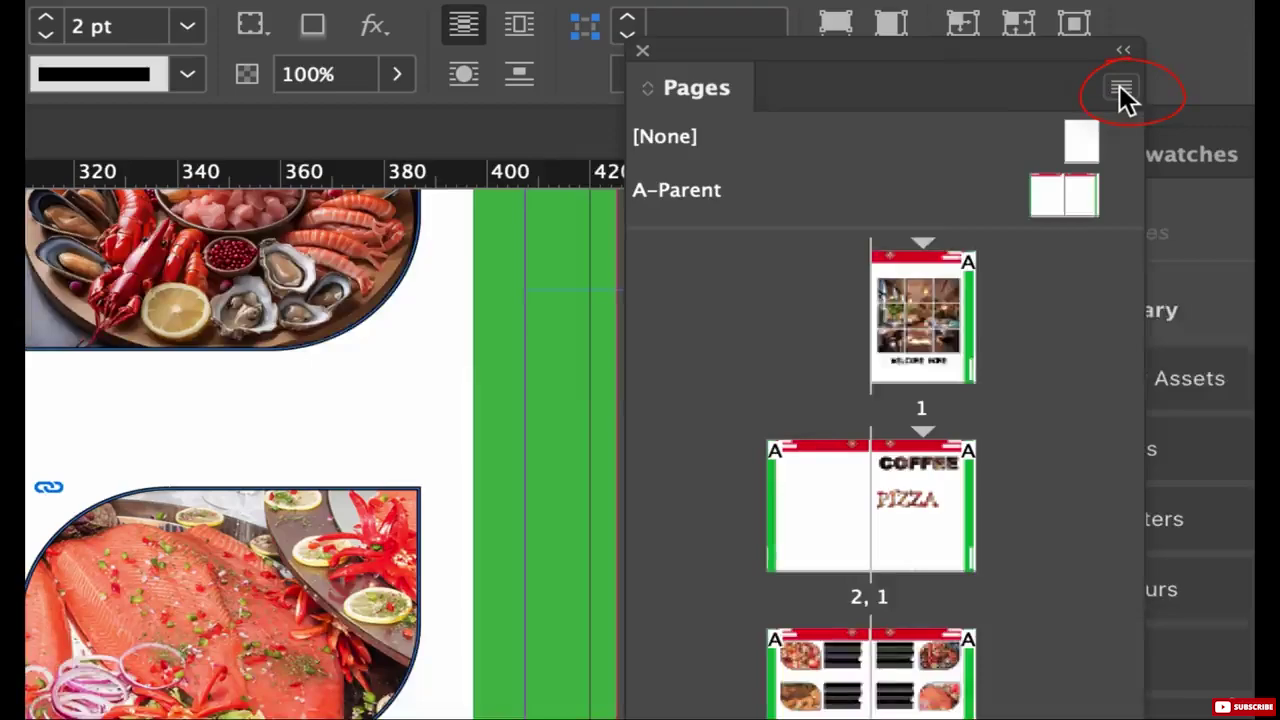
click(1121, 89)
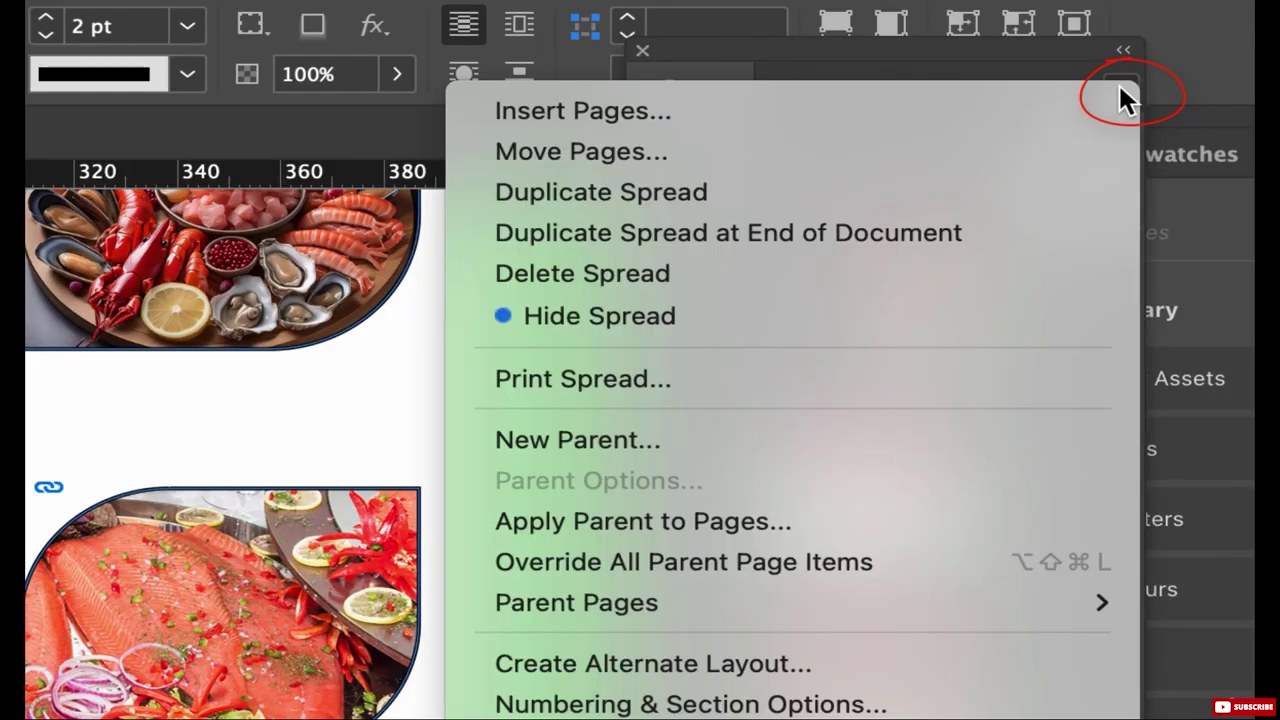
click(644, 112)
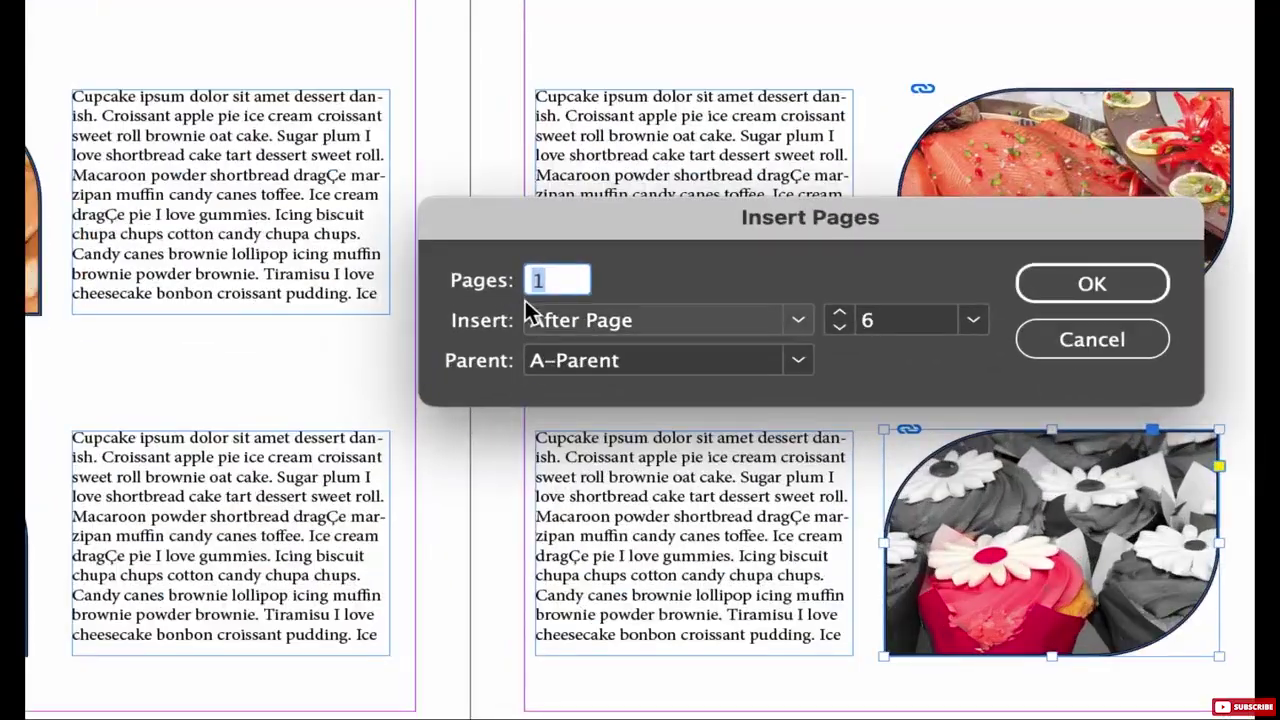
click(1115, 278)
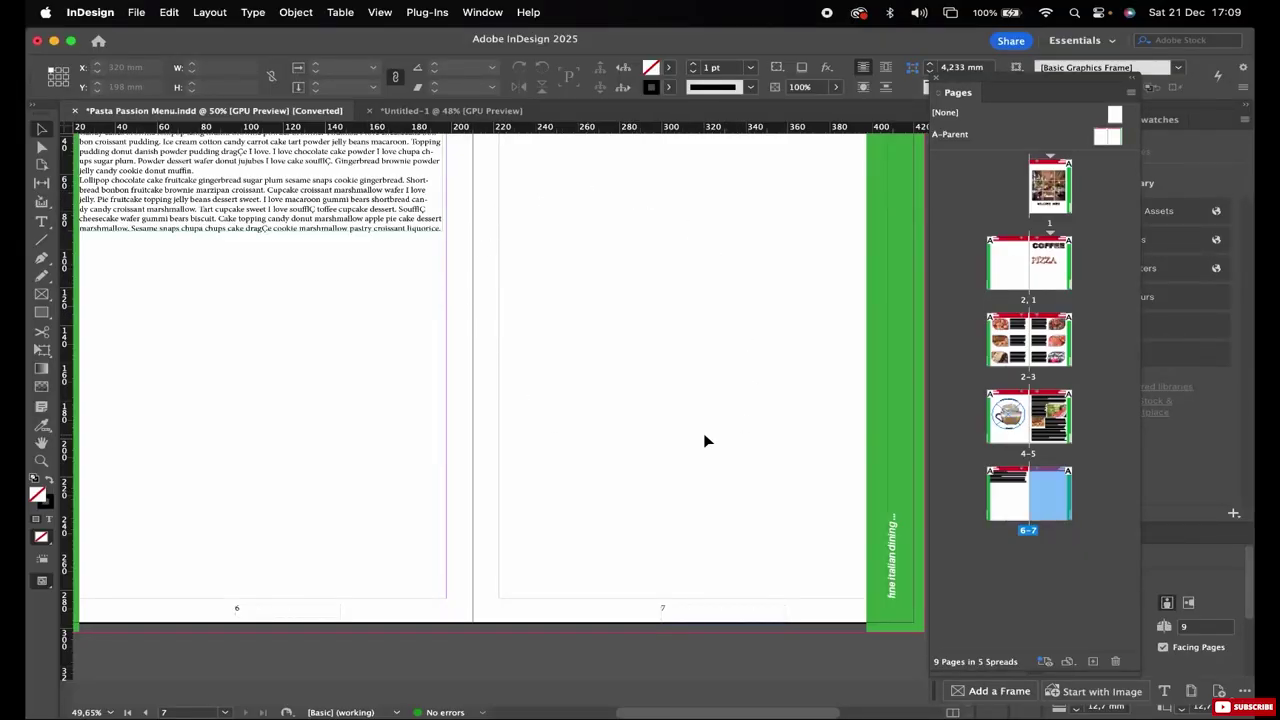
Place Grass.ai from the Desktop near the top of page 7, about 152 mm wide and 125 mm high.
scroll(710, 430, up, 2)
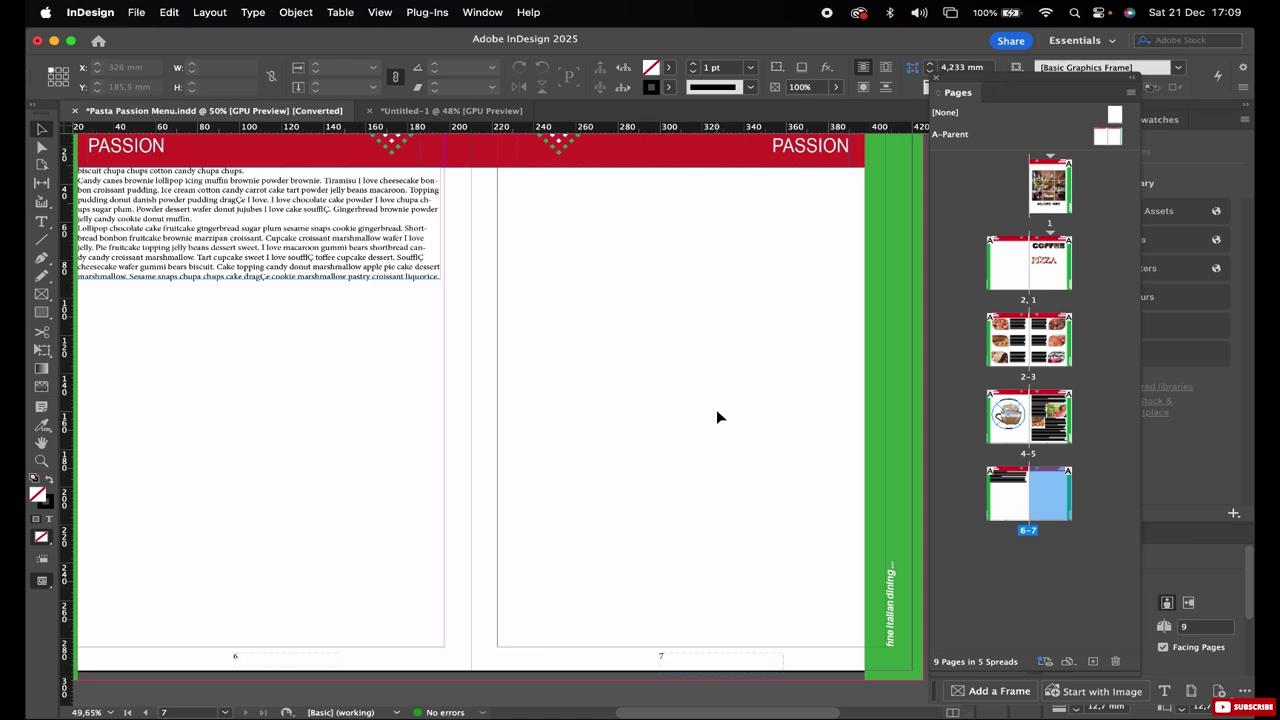
click(136, 12)
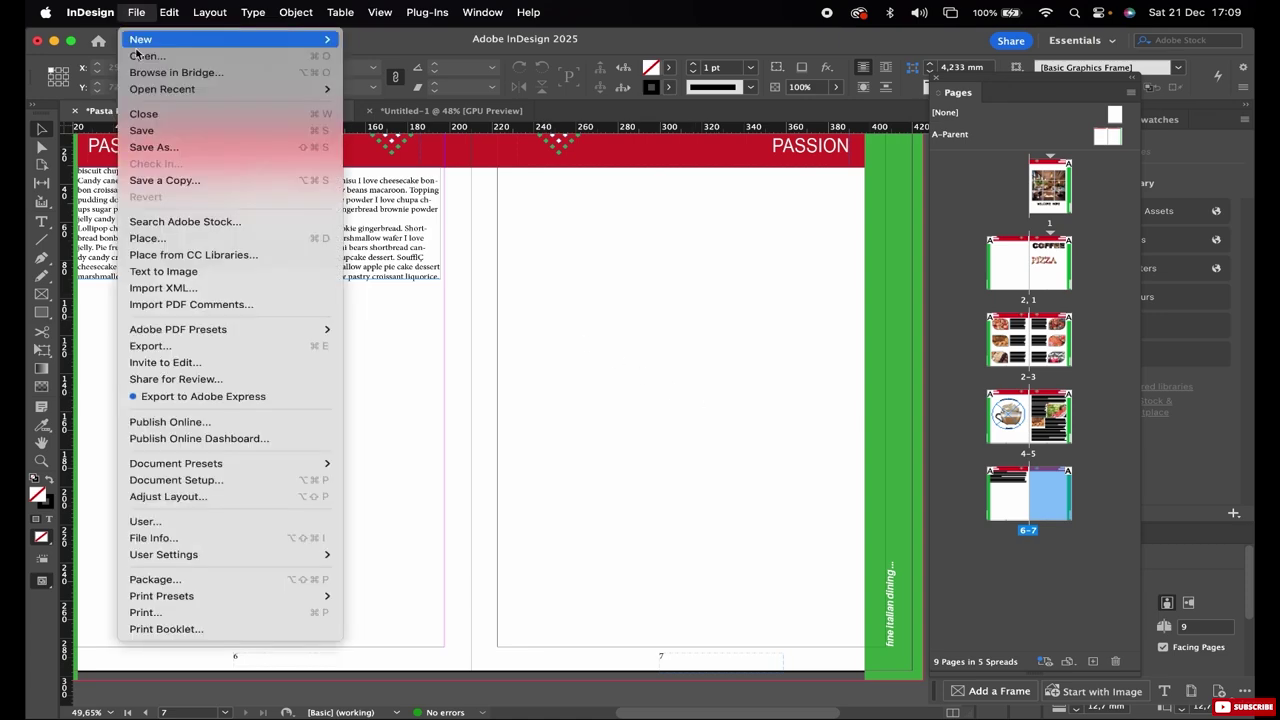
click(148, 240)
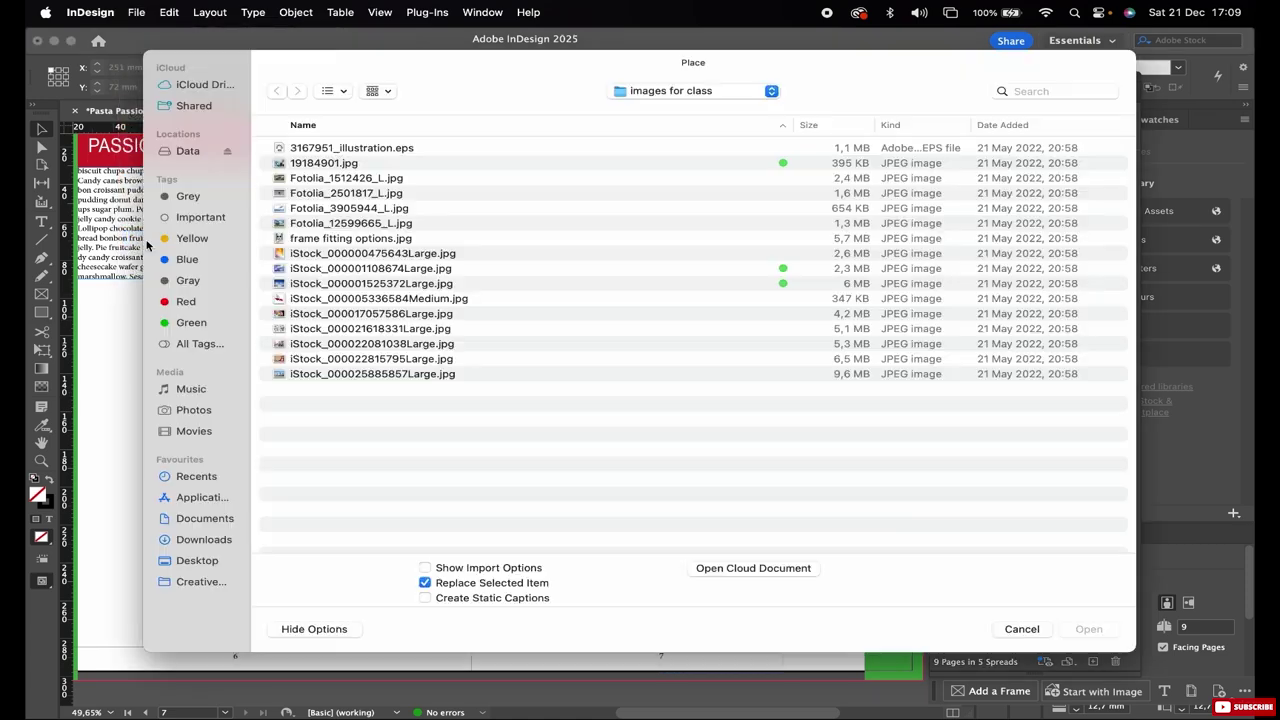
click(197, 560)
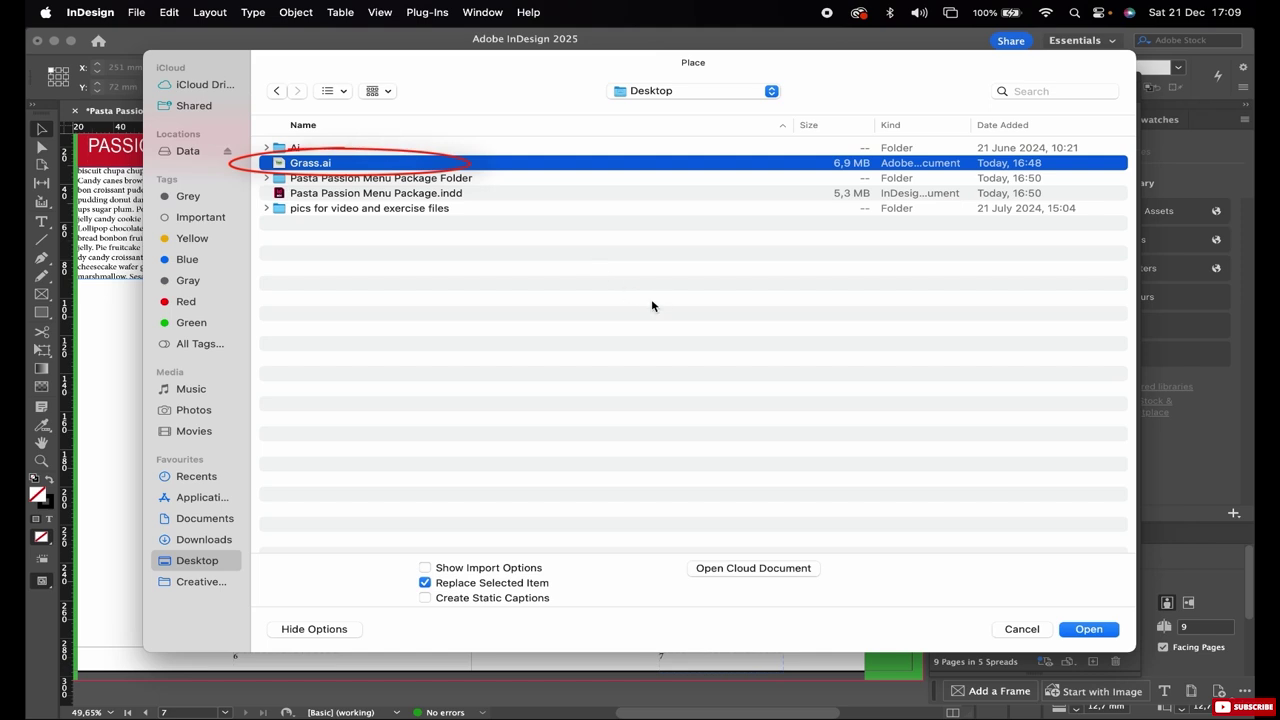
click(1063, 634)
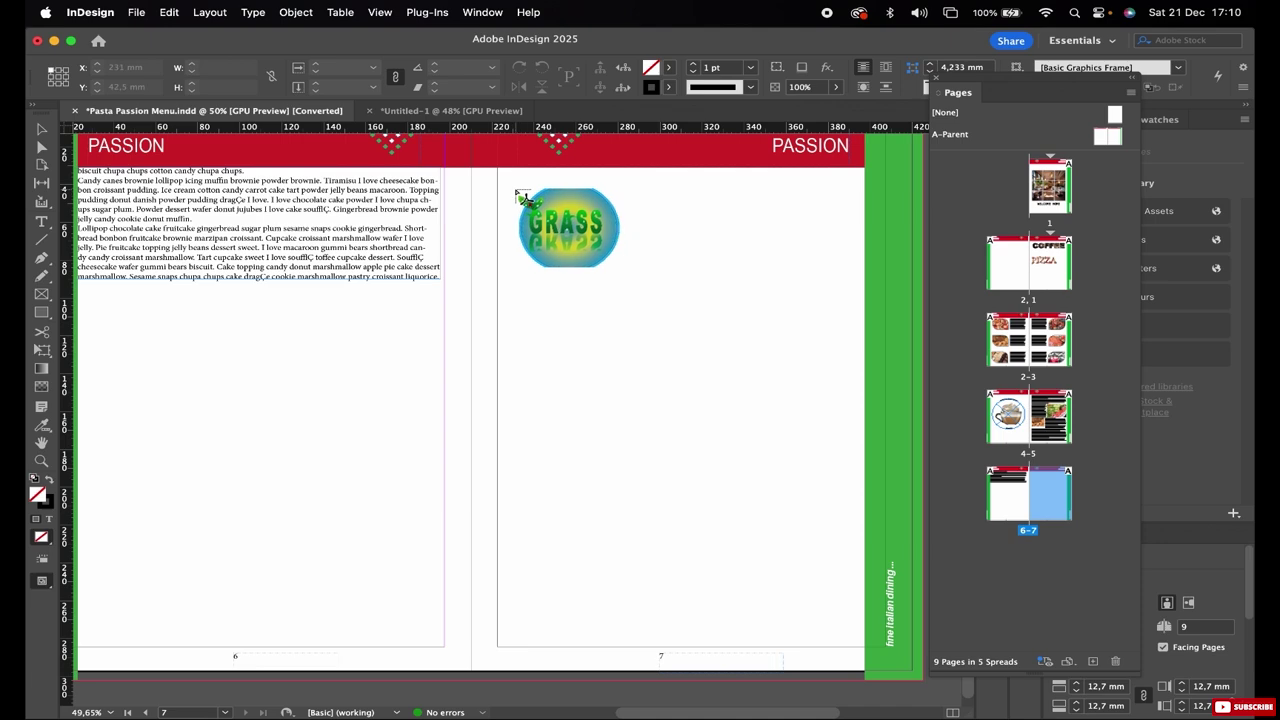
drag(517, 189, 838, 425)
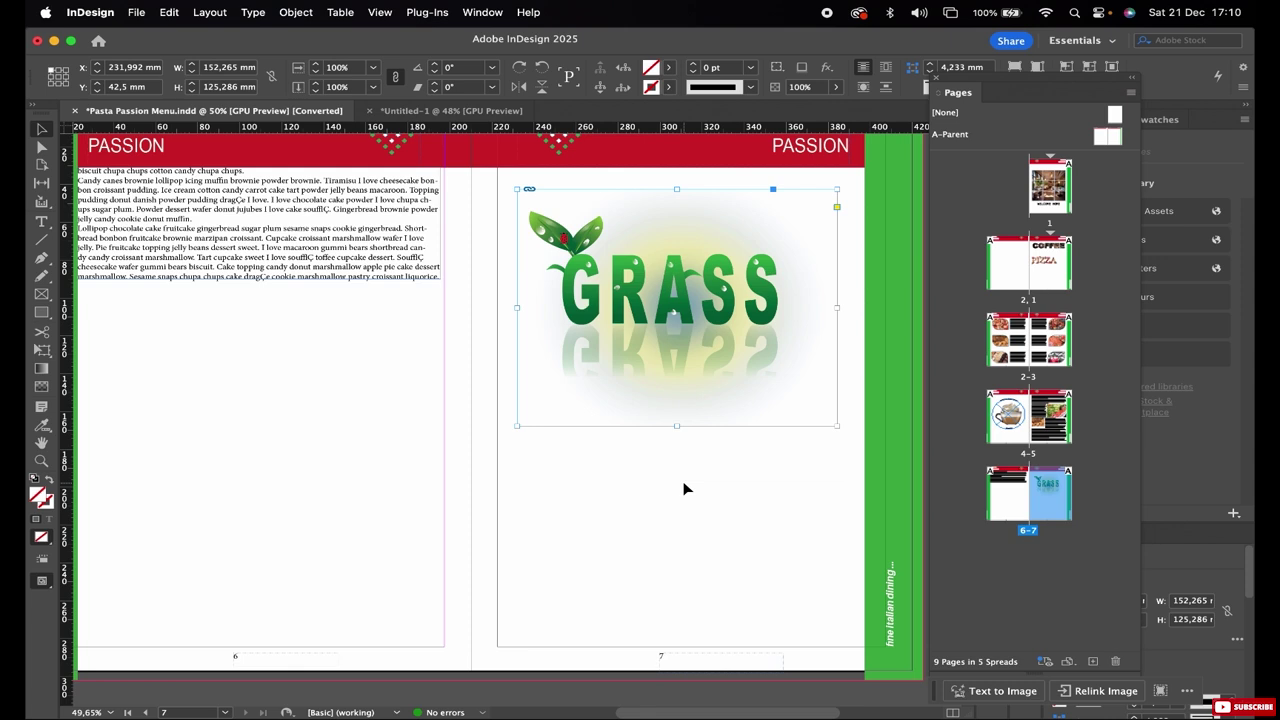
Open the placed Grass graphic for editing in Adobe Illustrator 2025.
right_click(633, 281)
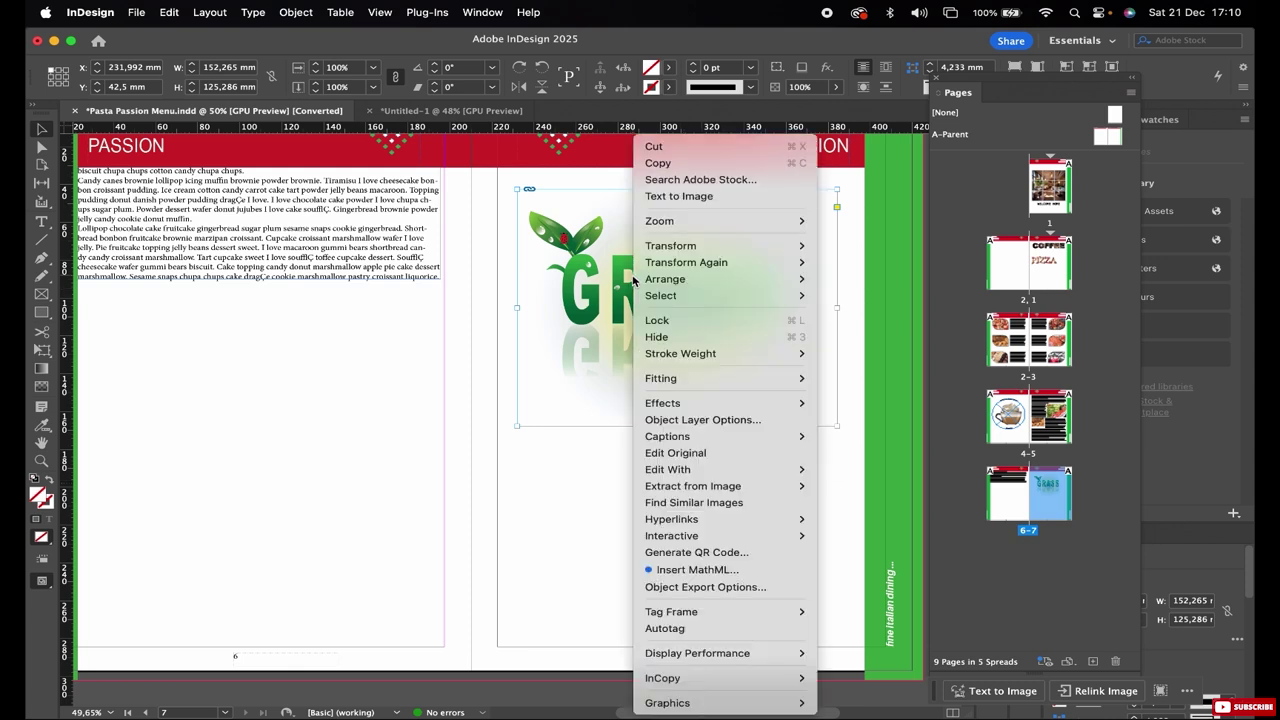
mouse_move(695, 471)
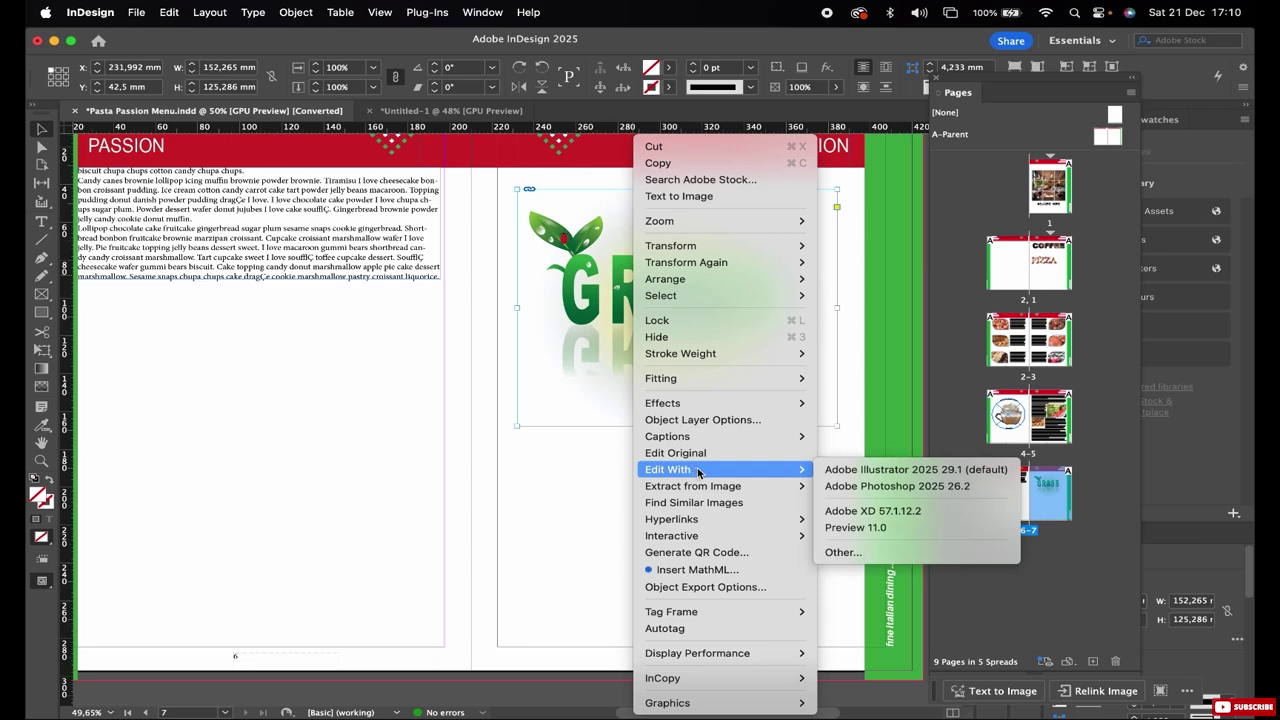
click(880, 470)
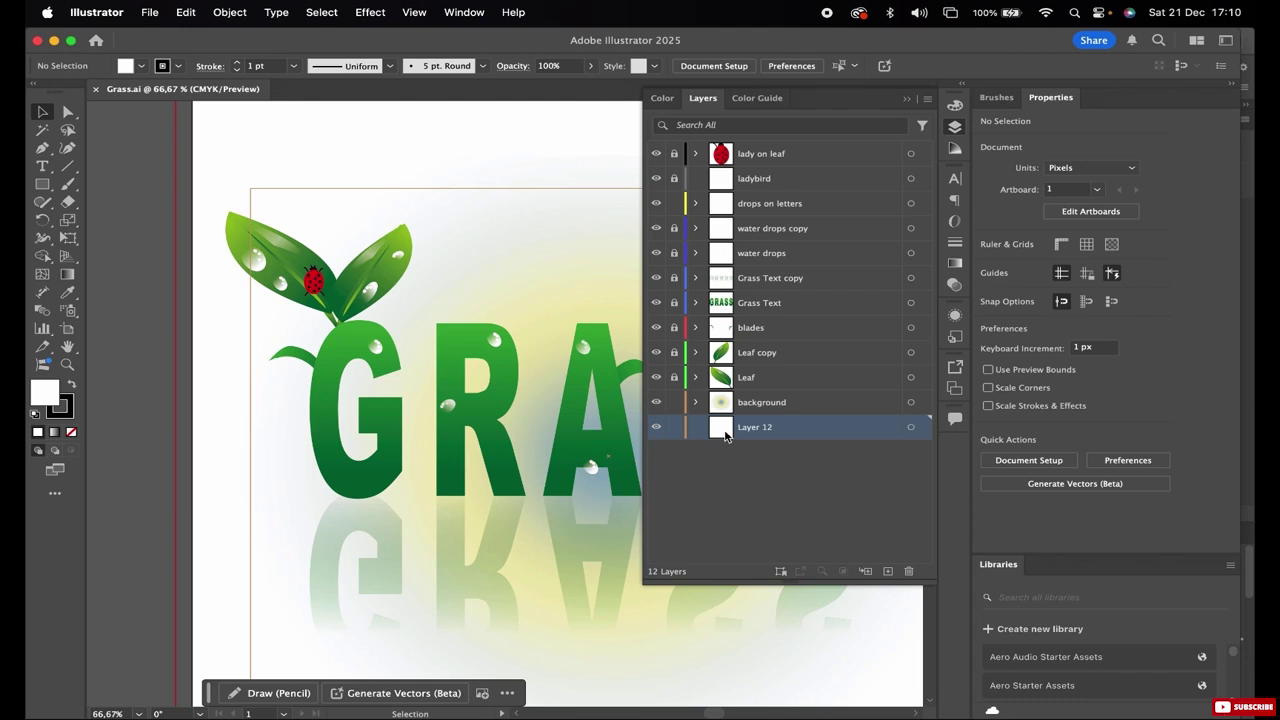
Target Layer 12 below the background layer and generate a Subject vector from the prompt "butterfly on green leaves".
click(911, 428)
click(906, 99)
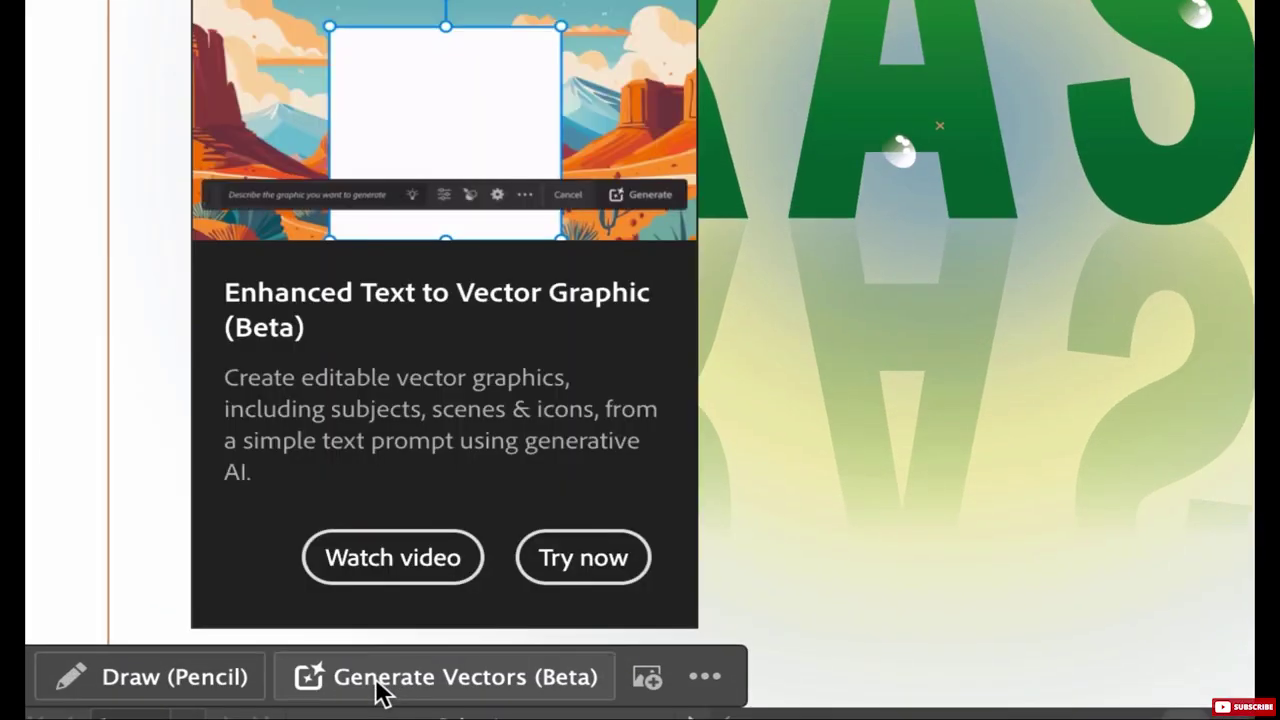
click(380, 688)
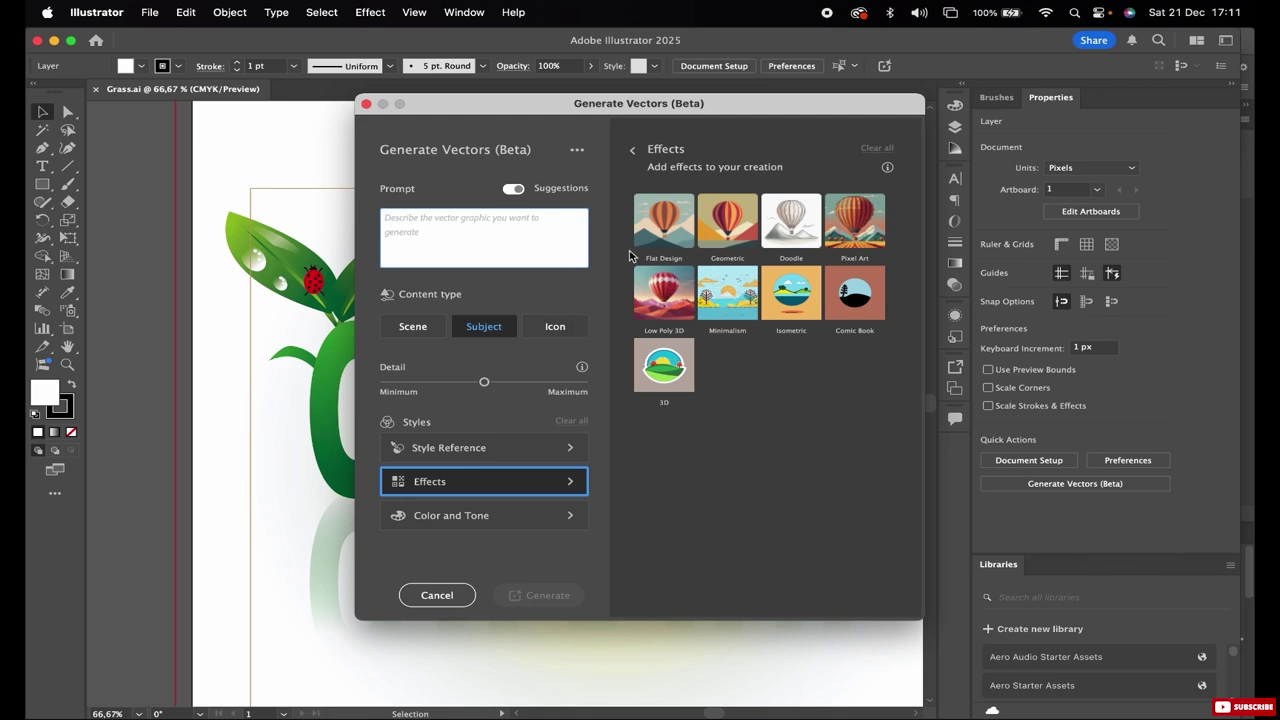
text(butterfly)
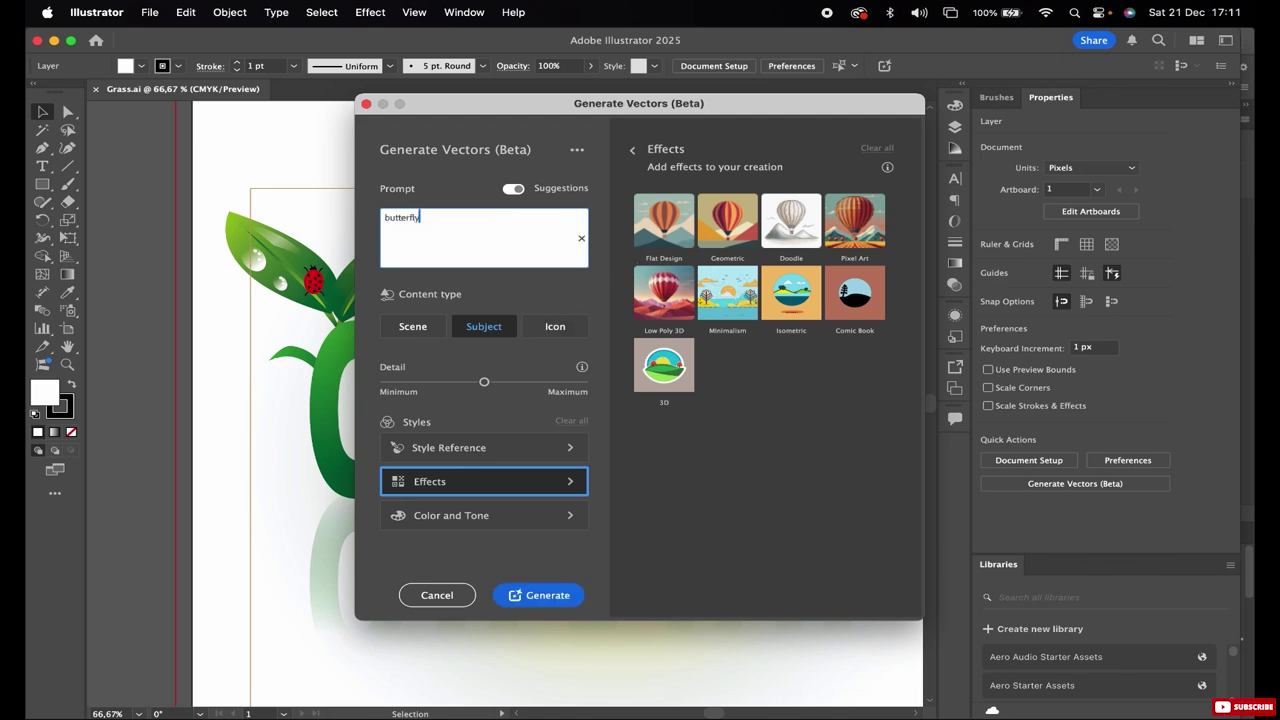
text( on green)
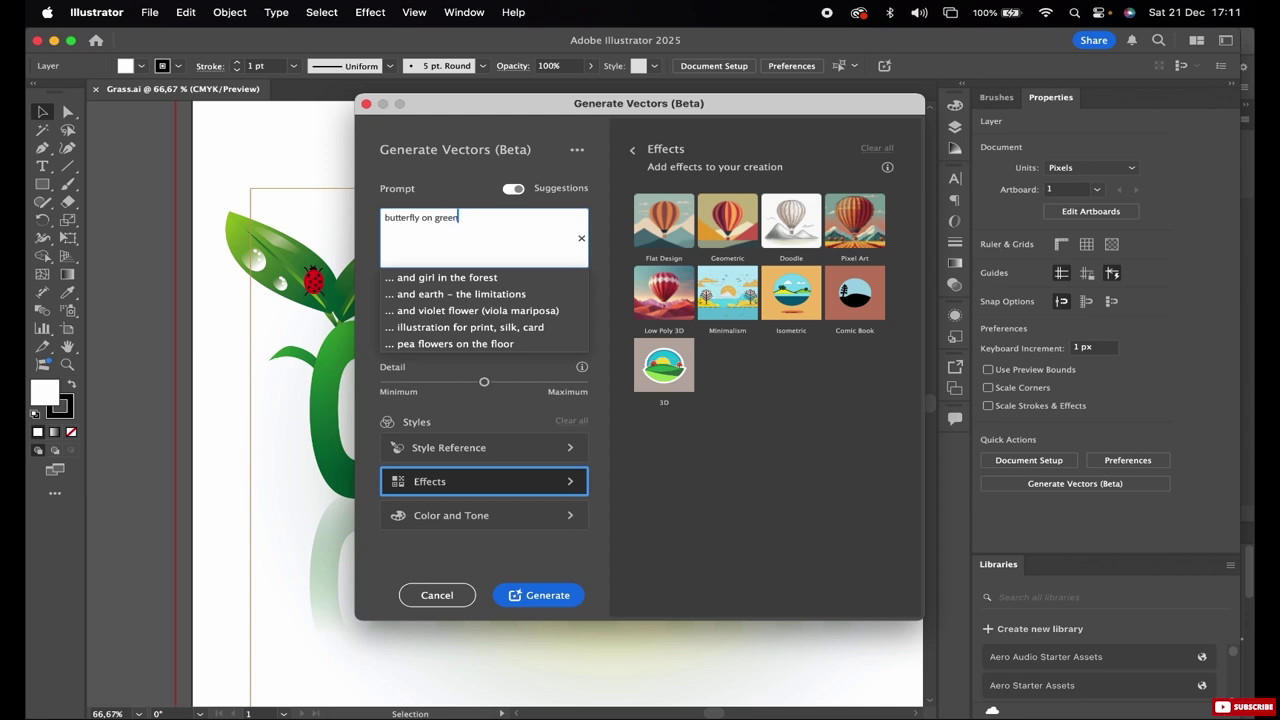
text( leaves)
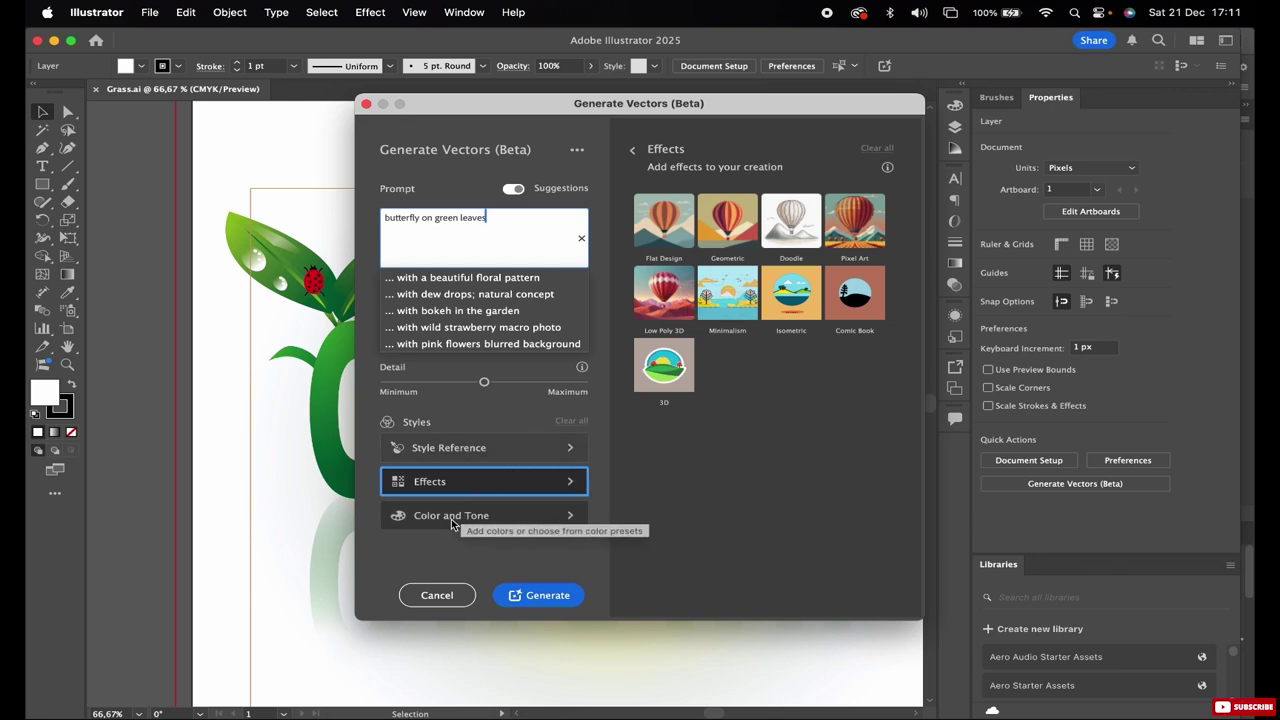
click(525, 596)
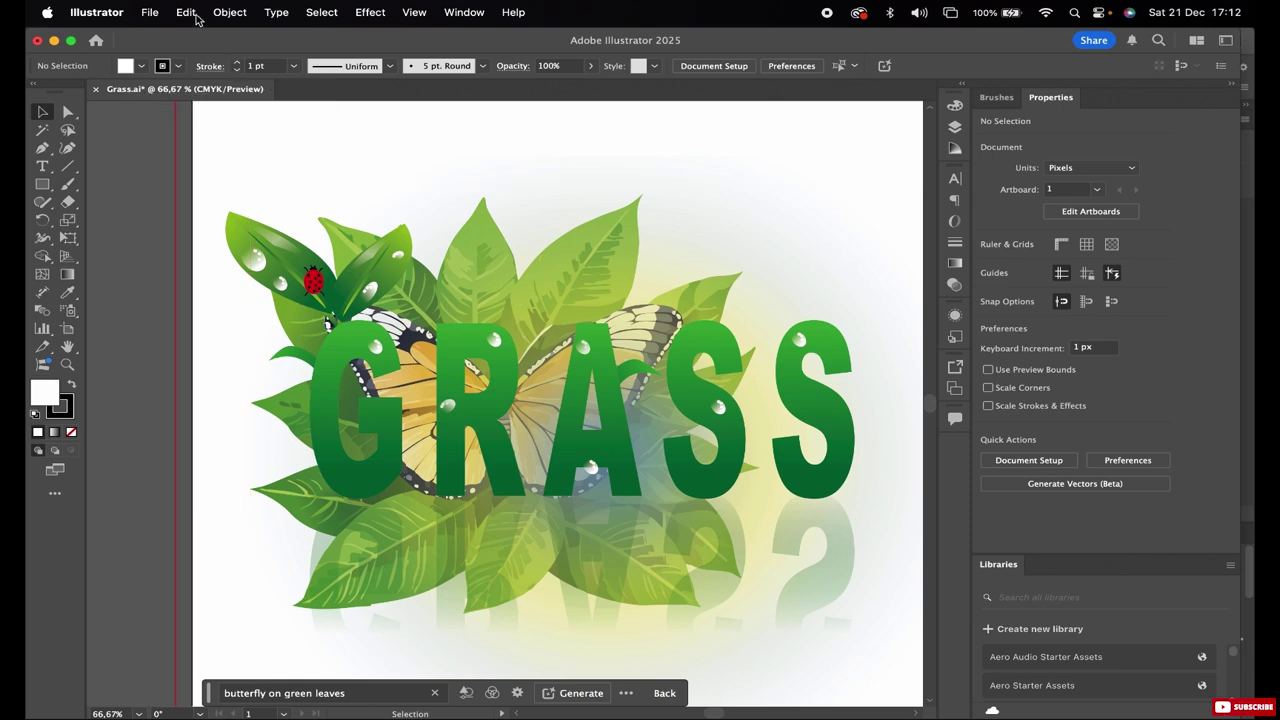
Save the edited Grass.ai artwork over the original file and switch back to InDesign.
click(150, 12)
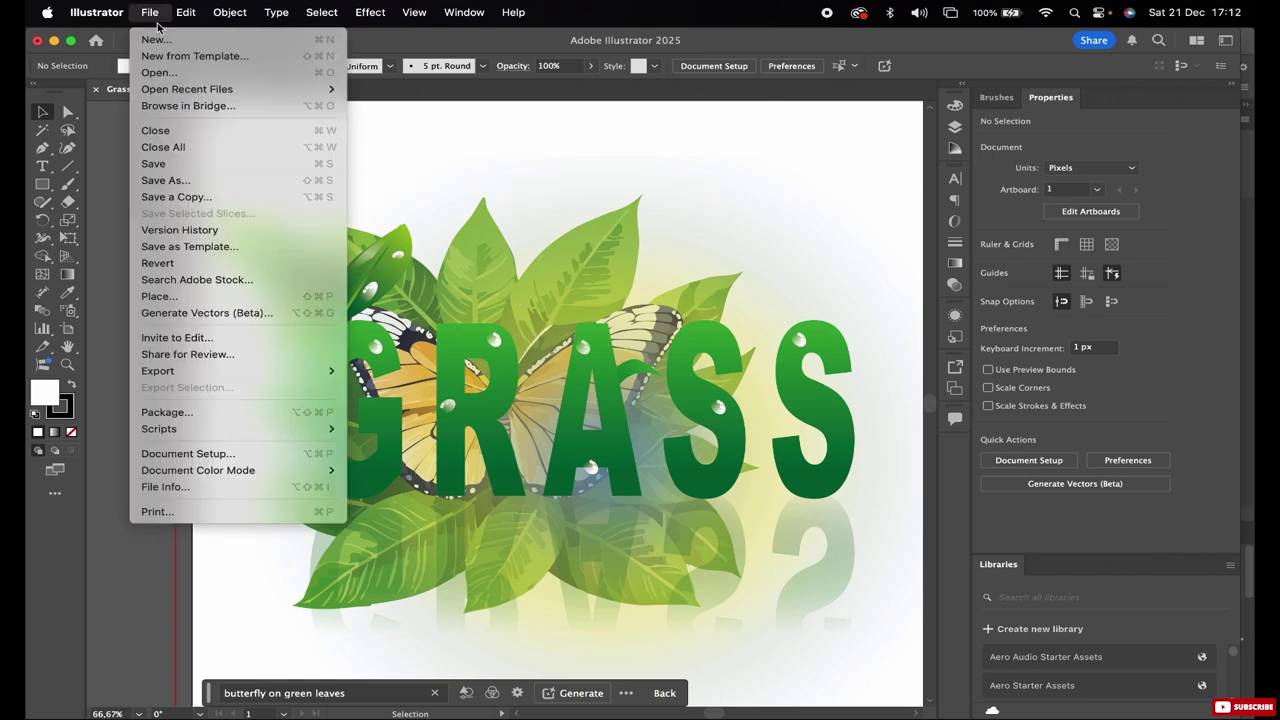
click(174, 168)
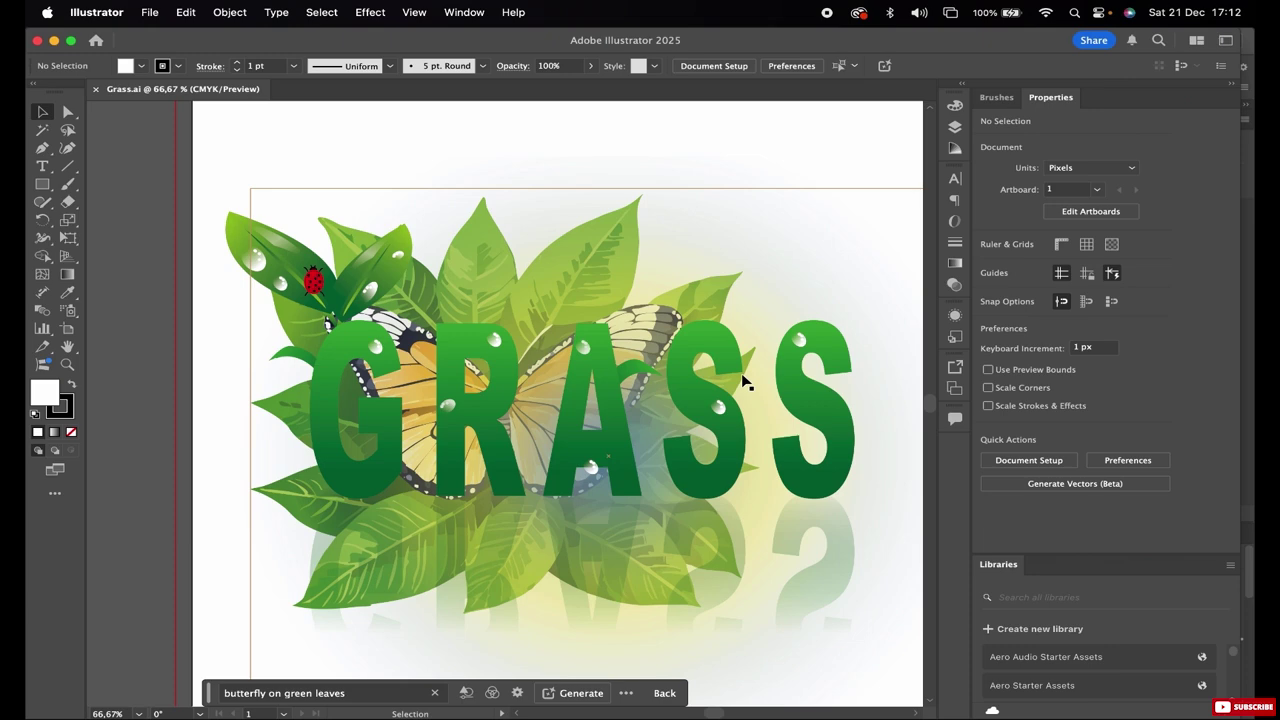
key(super+Tab)
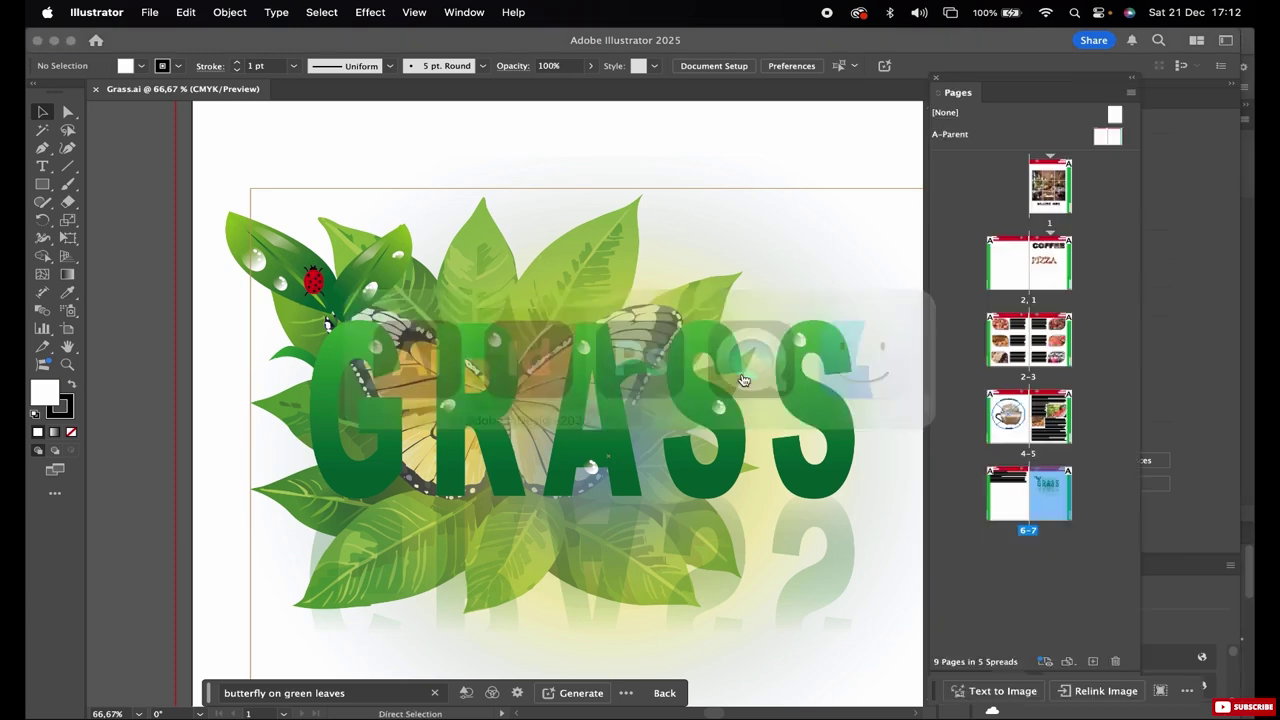